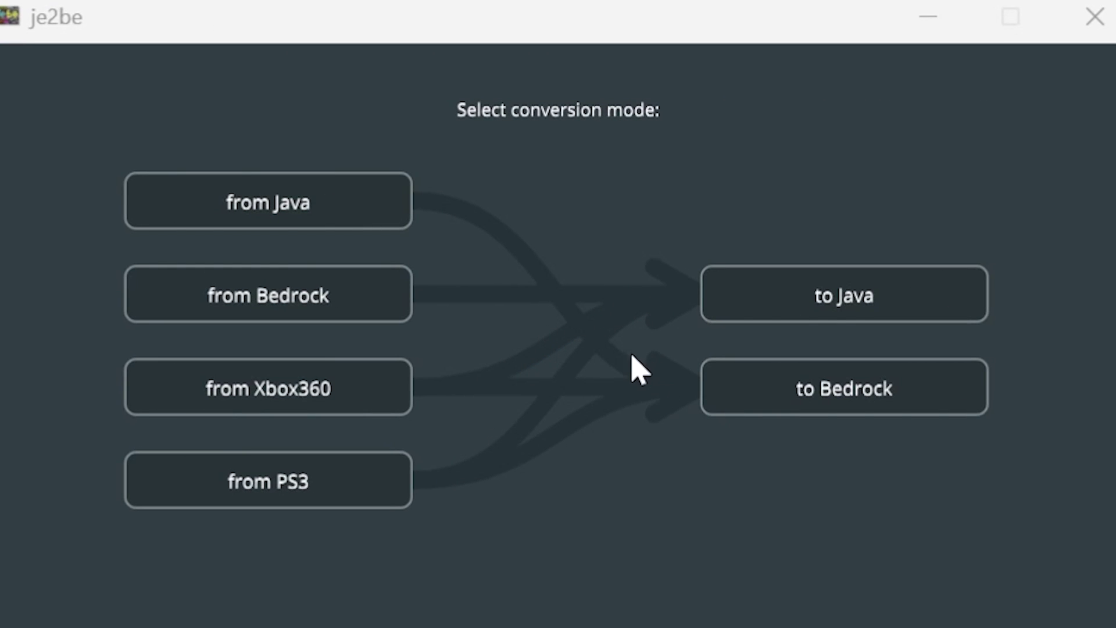
Step: Convert the Xbox360 world Halo Derailed.bin from the Desktop to Bedrock and save it into the Minecraft Bedrock save folder
left_click(373, 400)
left_click(814, 391)
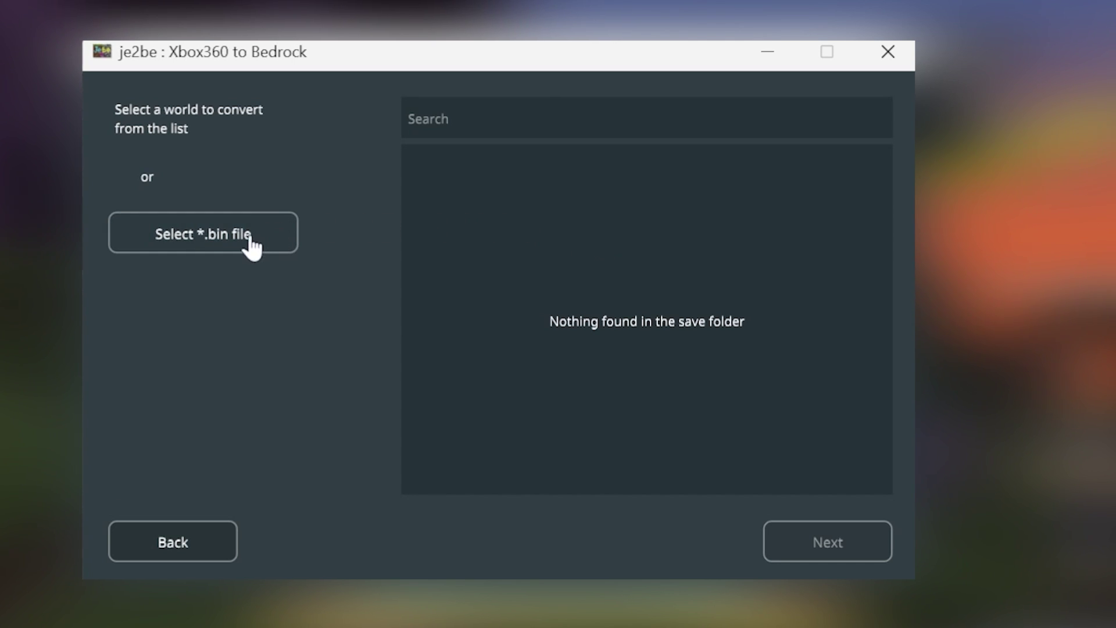
left_click(236, 241)
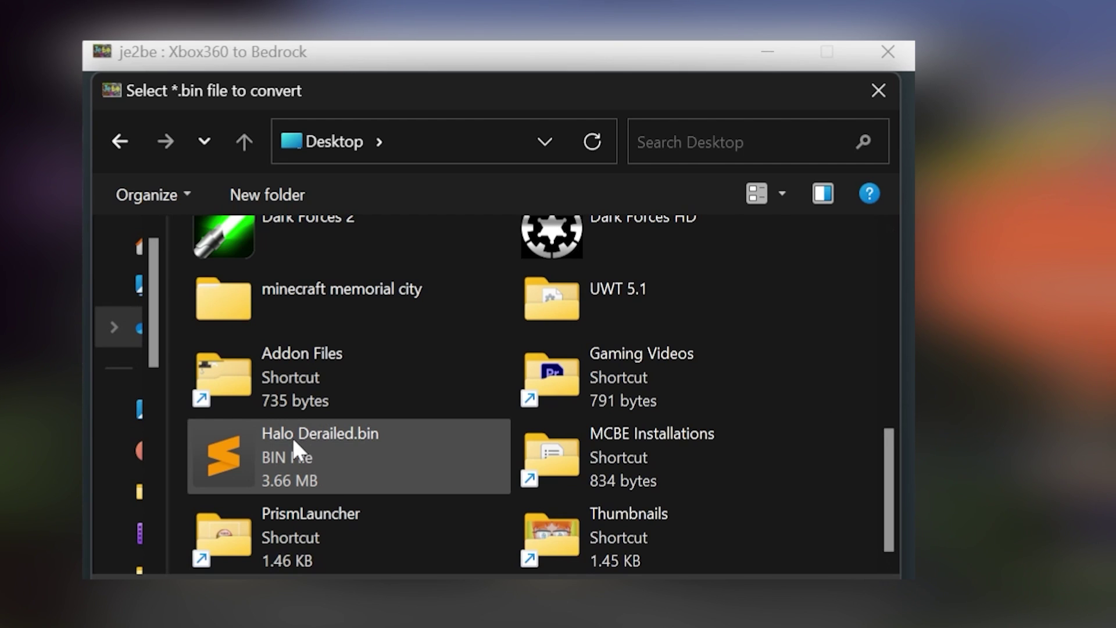
double_click(292, 437)
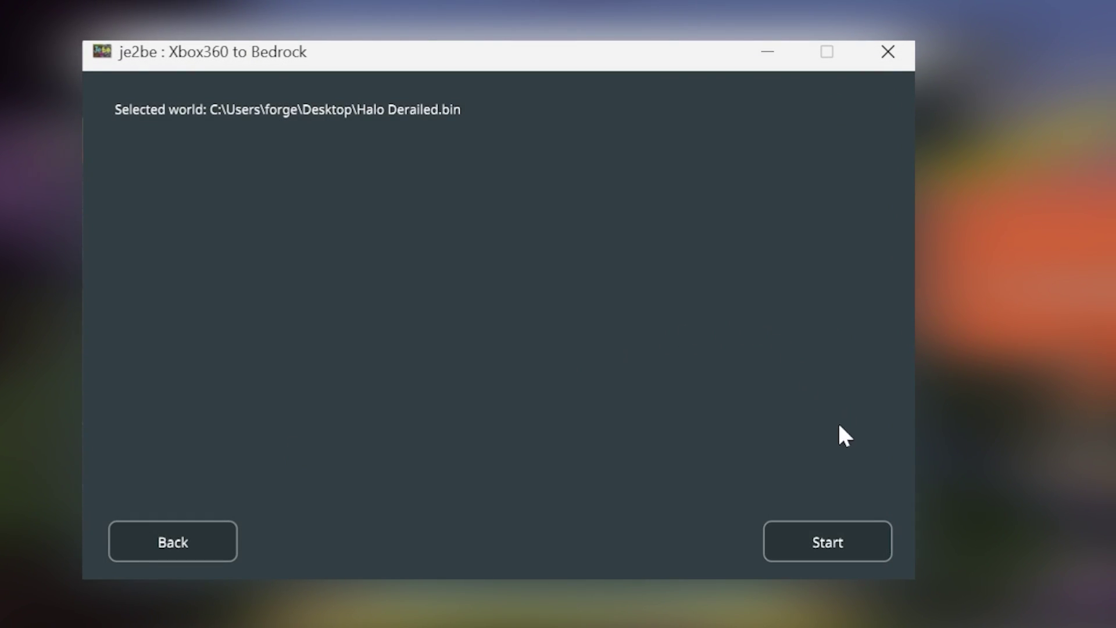
left_click(849, 549)
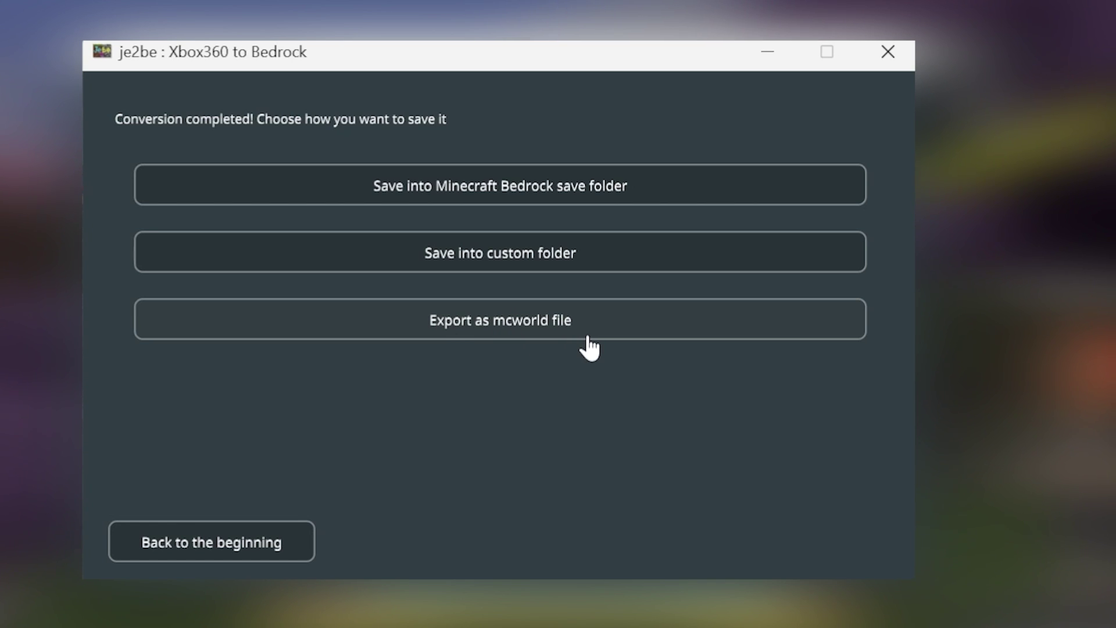
left_click(509, 200)
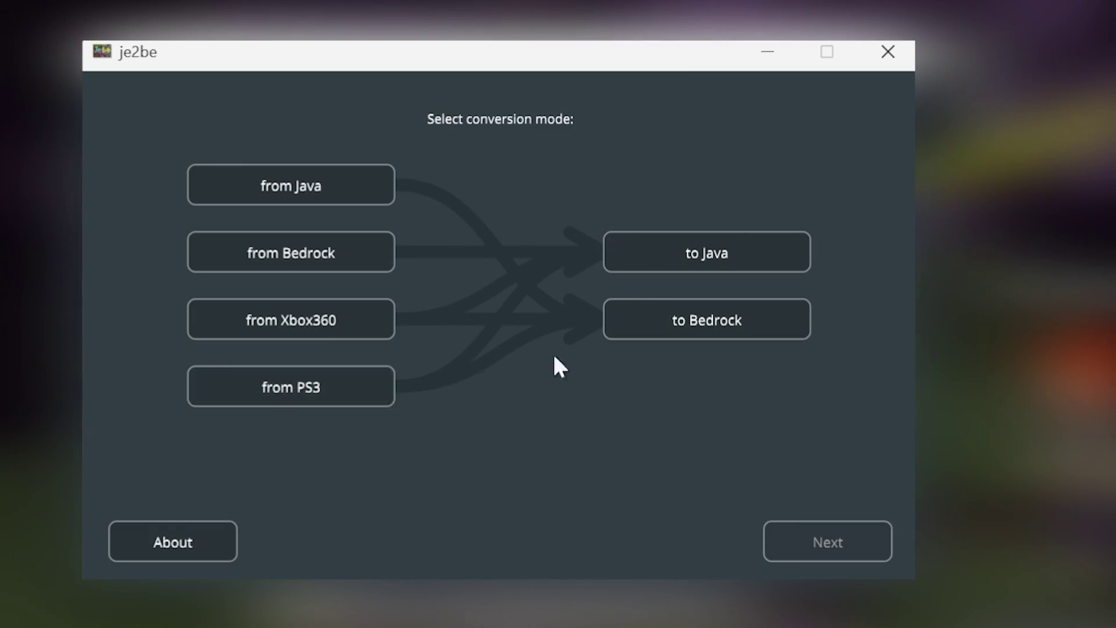
Step: Set up a new conversion from PS3 to Bedrock and proceed to the world selection
left_click(317, 403)
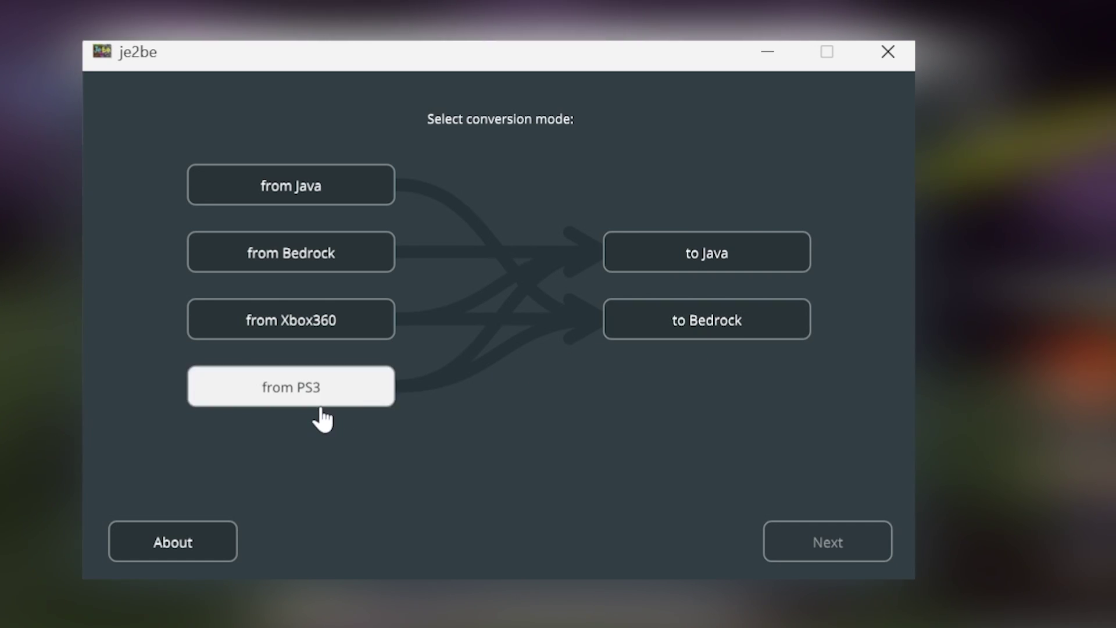
left_click(710, 330)
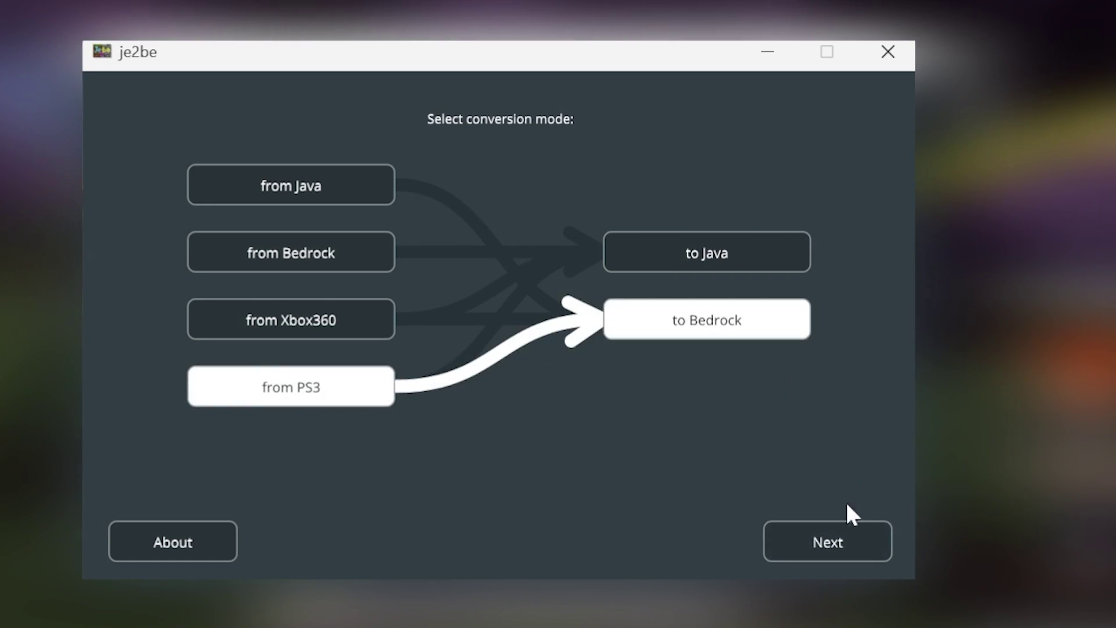
left_click(849, 540)
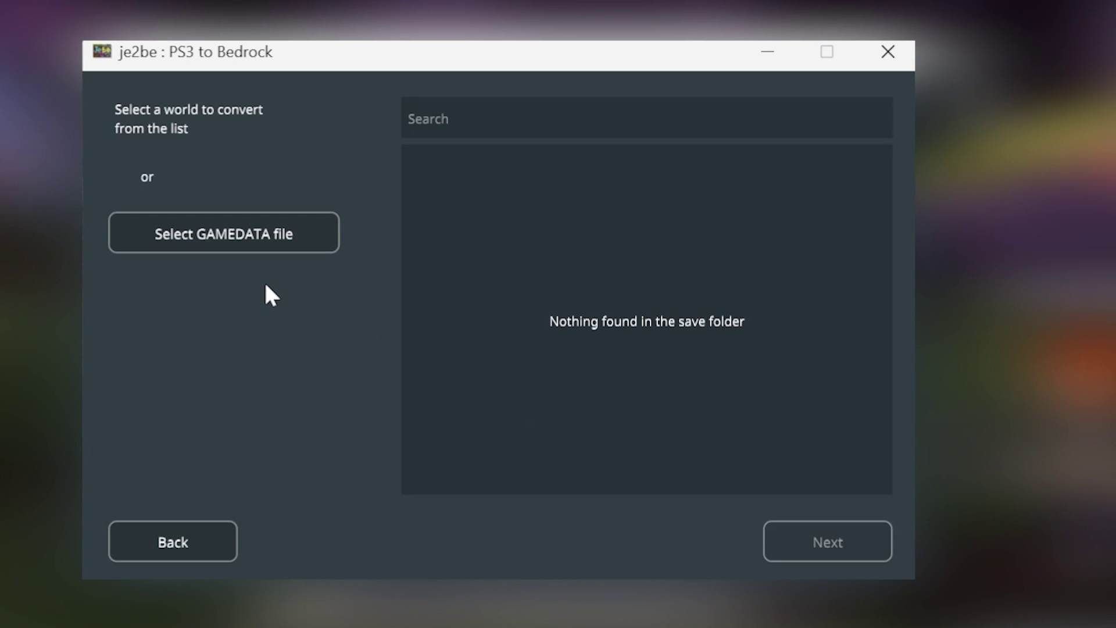
left_click(247, 243)
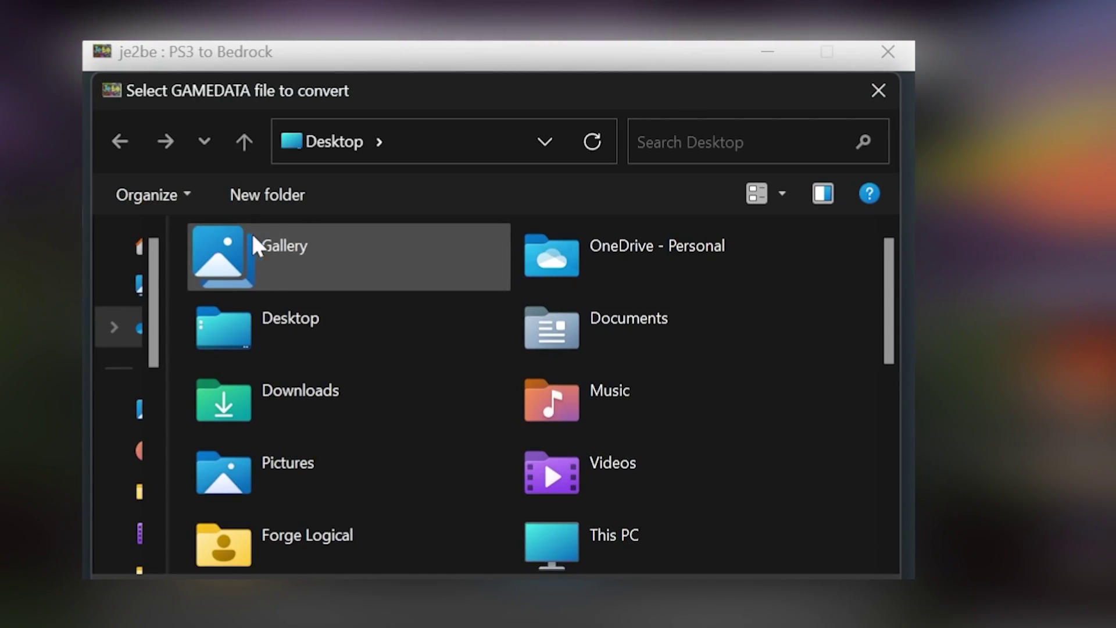
scroll(376, 544, "down", 4)
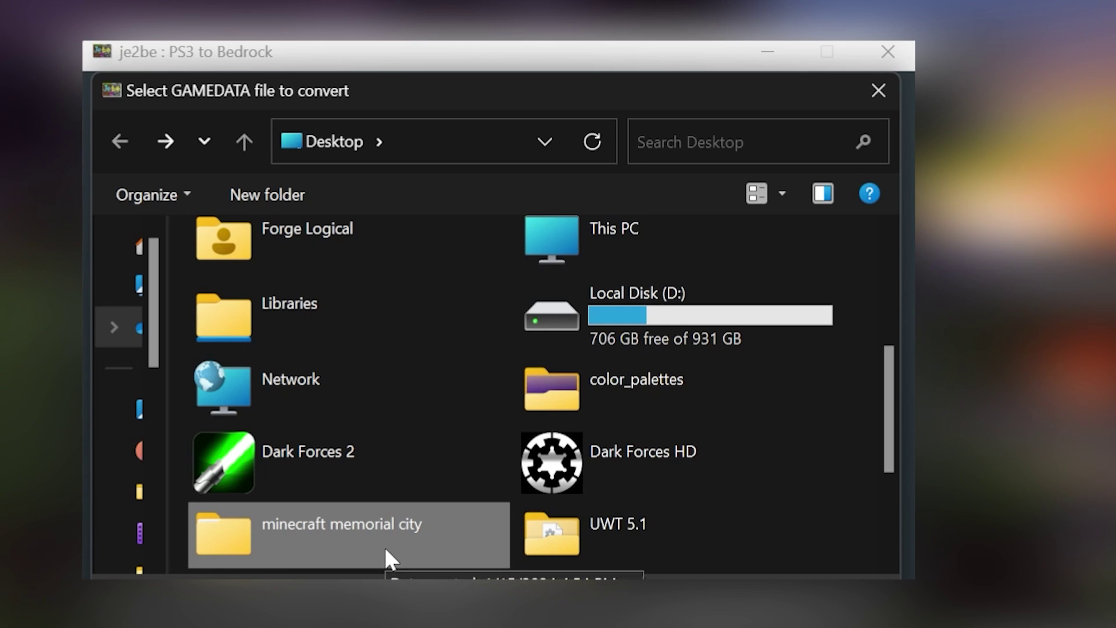
double_click(372, 543)
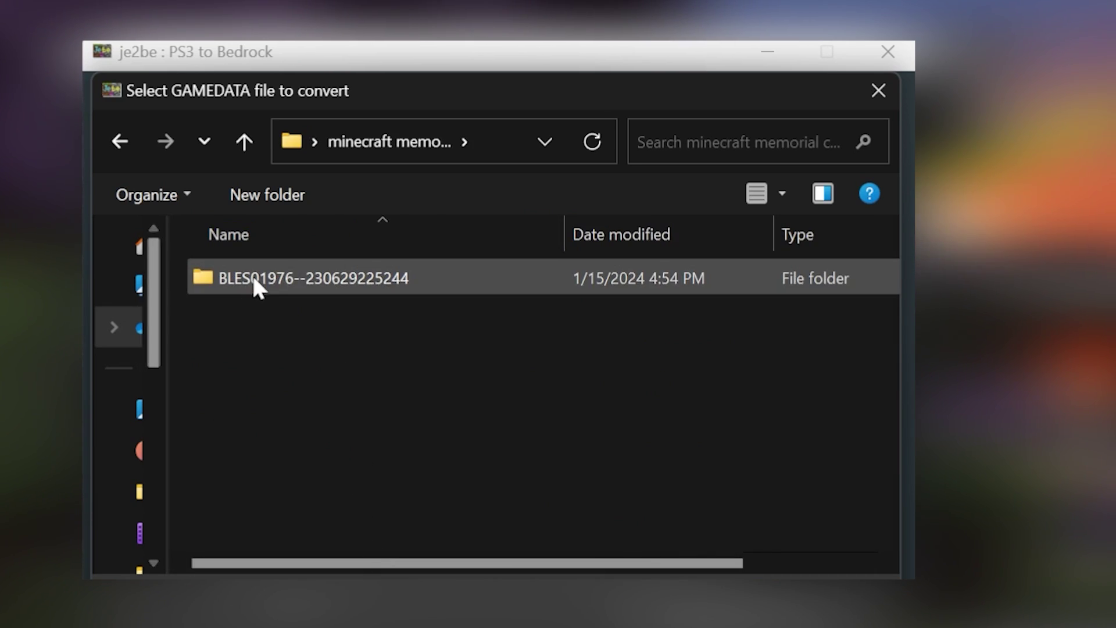
double_click(273, 279)
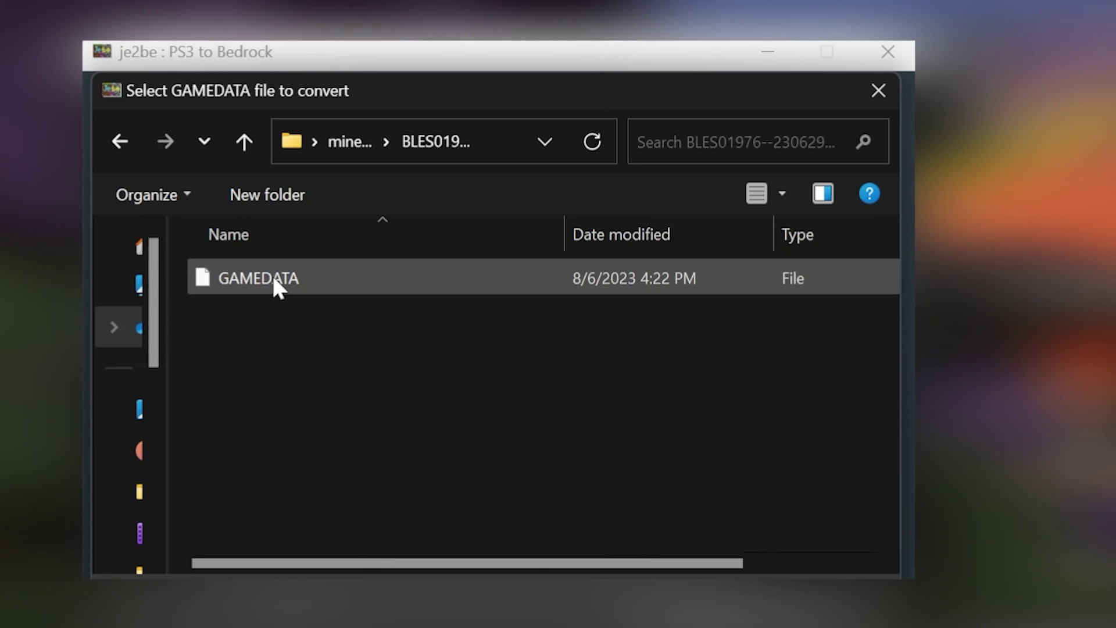
double_click(299, 271)
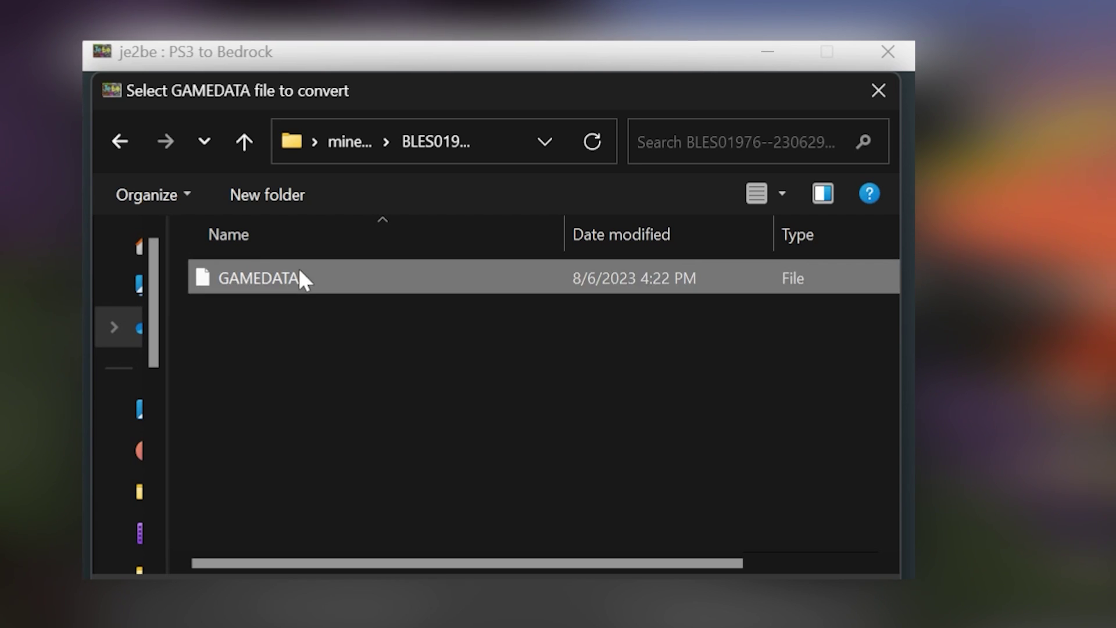
left_click(872, 526)
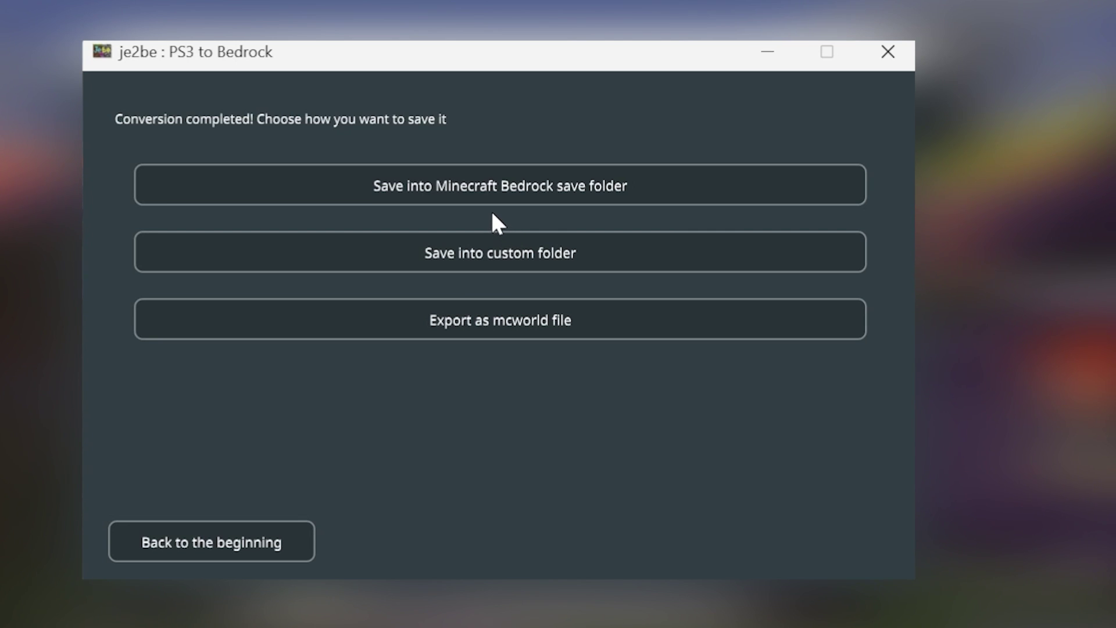
left_click(526, 201)
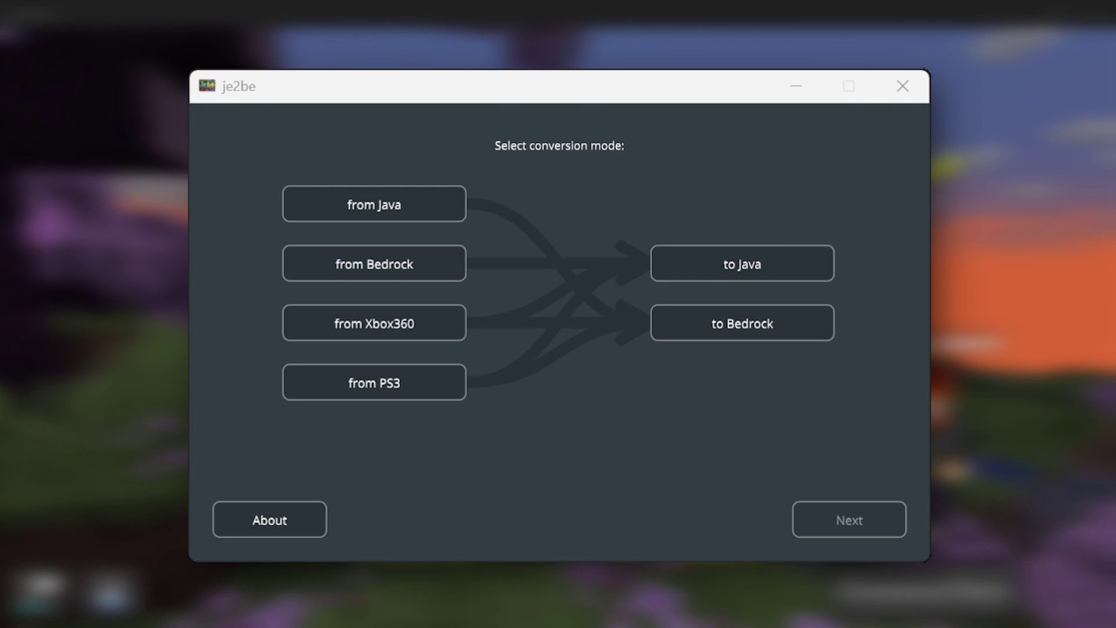
Step: Set up a new conversion from Bedrock to Java and proceed to the world selection
left_click(374, 264)
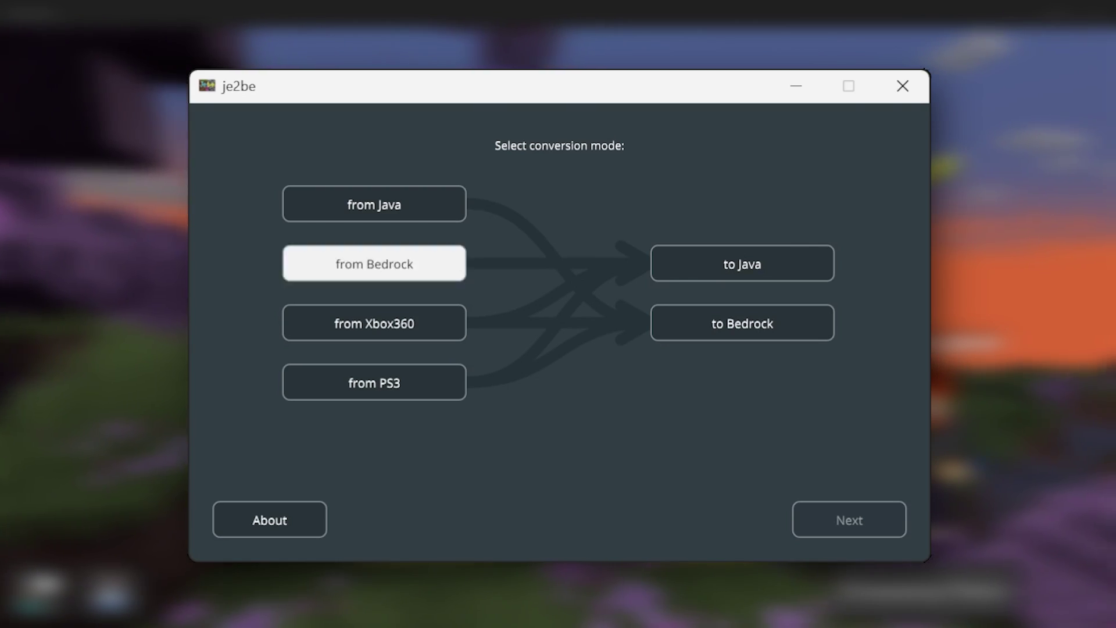
left_click(742, 264)
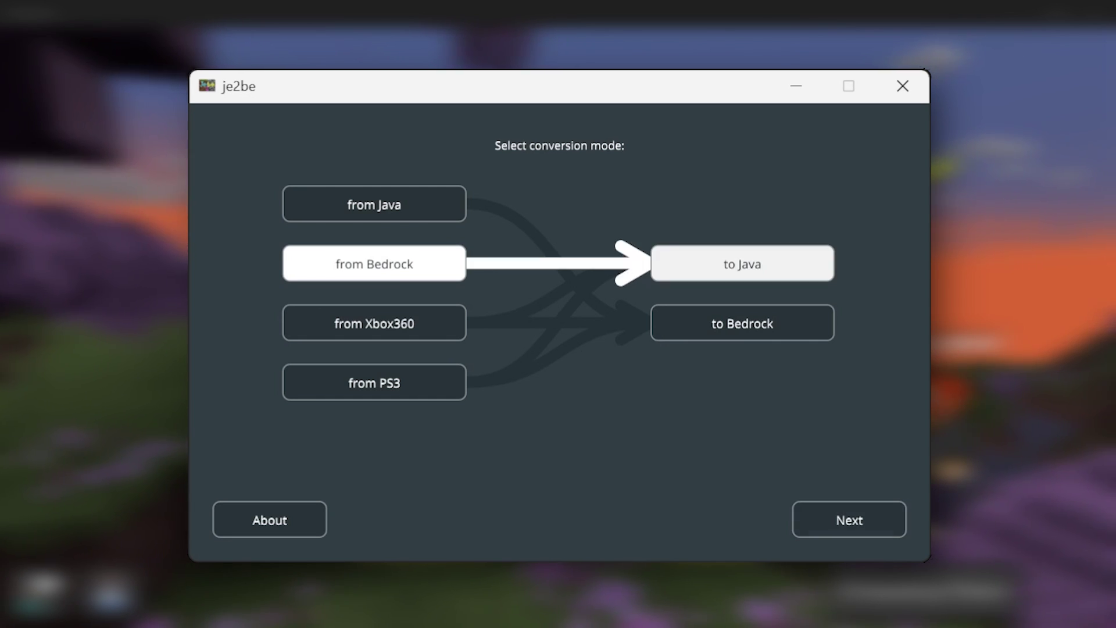
left_click(850, 520)
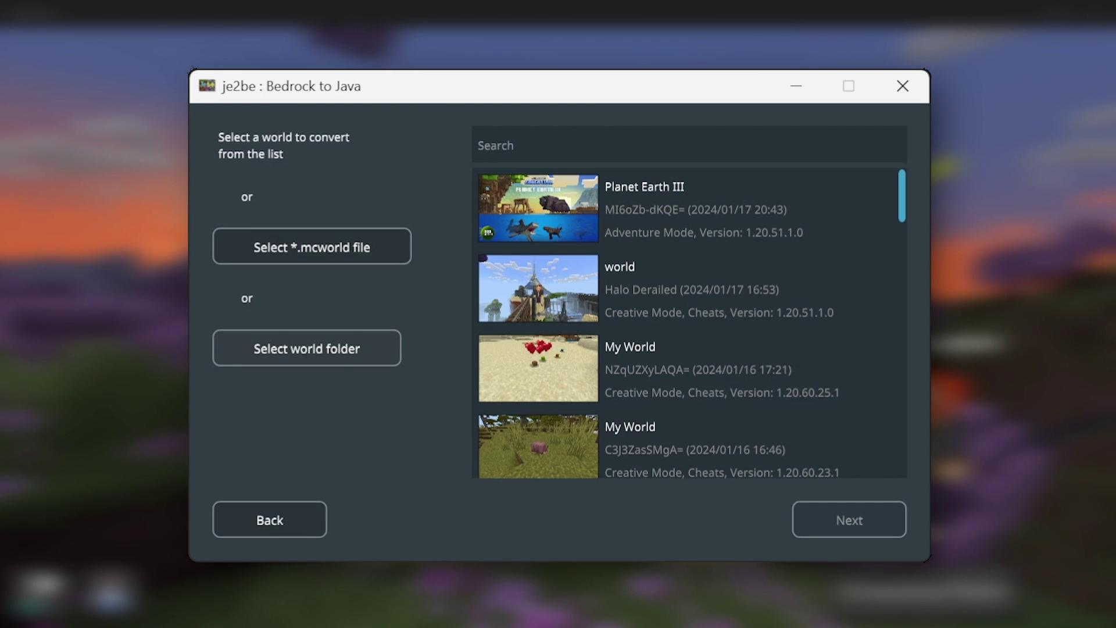
Step: Select the Batcave Murder Mystery world from the list and start its conversion
scroll(689, 323, "down", 5)
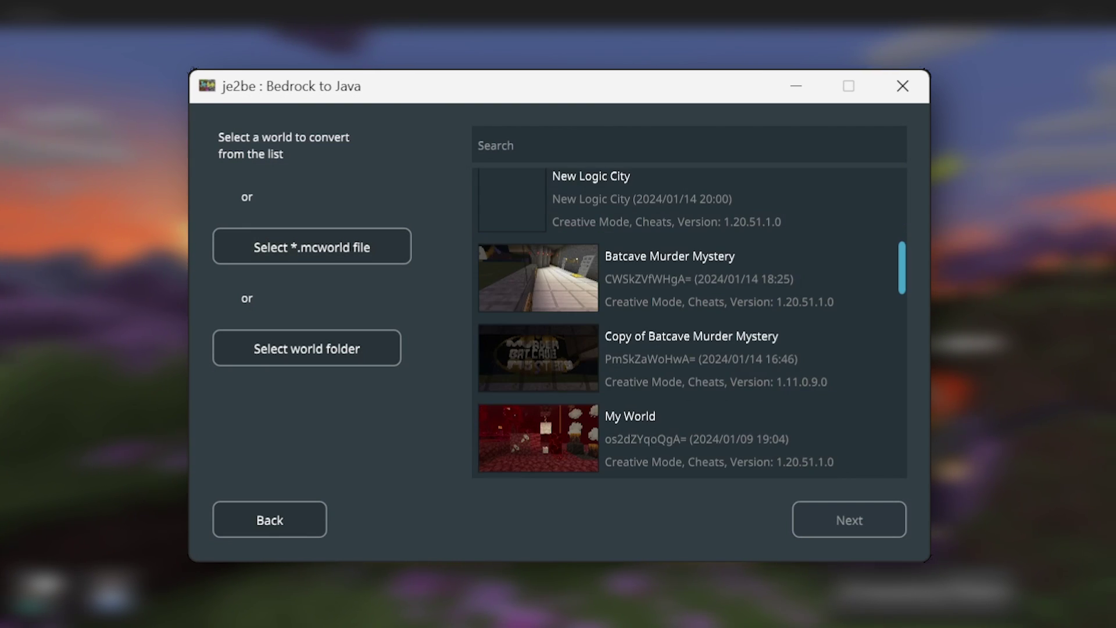
left_click(689, 278)
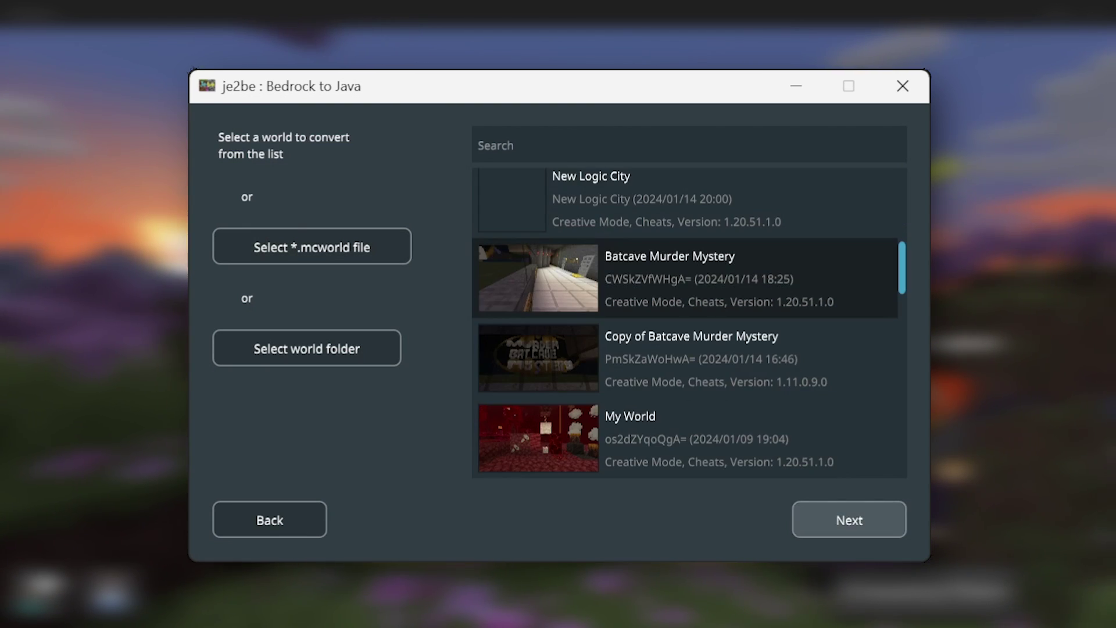
left_click(849, 520)
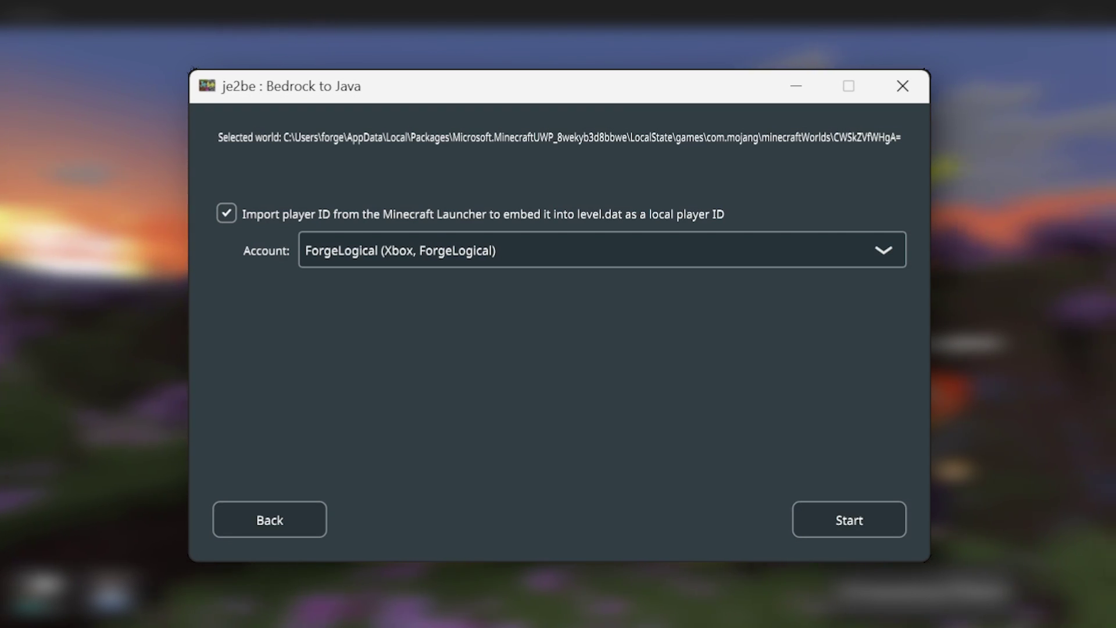
left_click(849, 519)
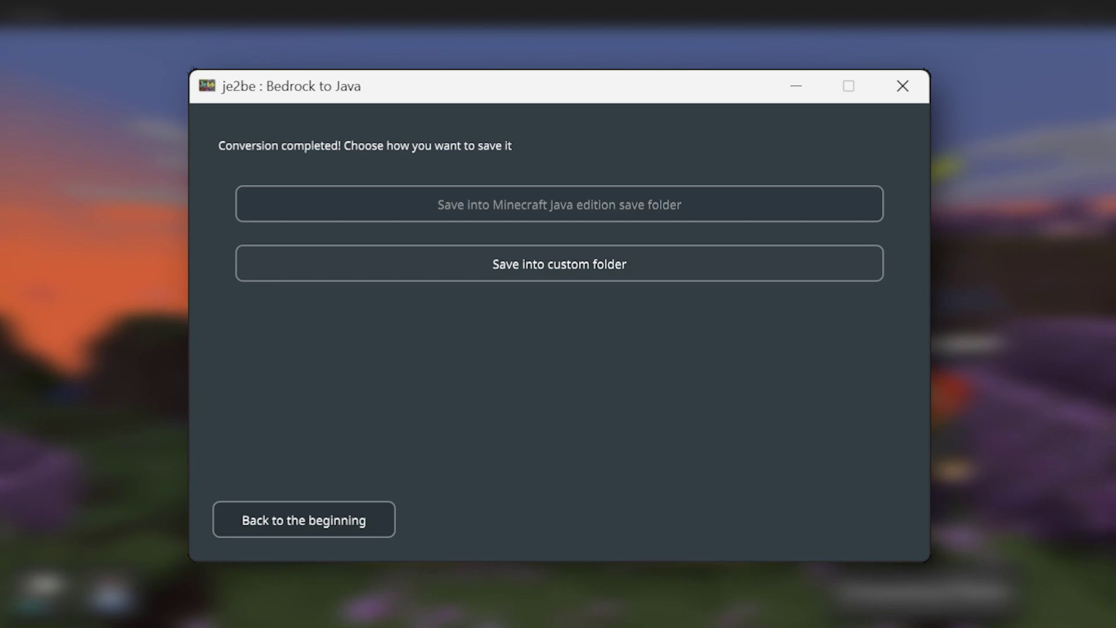
Step: Choose to save into a custom folder and browse to com.modrinth.theseus\profiles\1.20.4 - building\saves
left_click(559, 264)
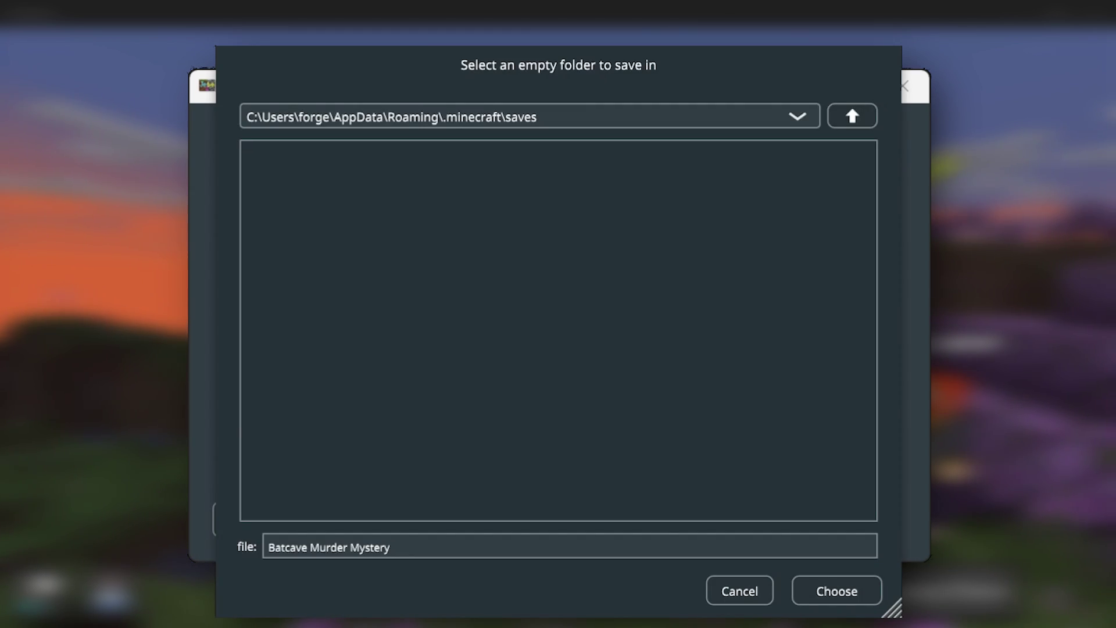
left_click(852, 115)
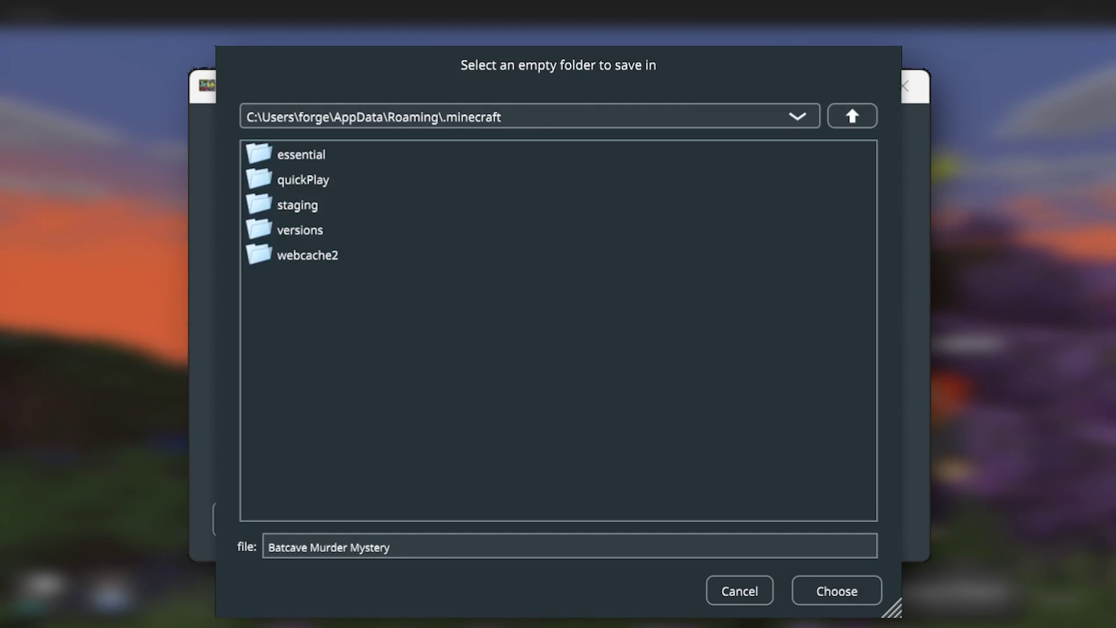
left_click(853, 115)
left_click(339, 430)
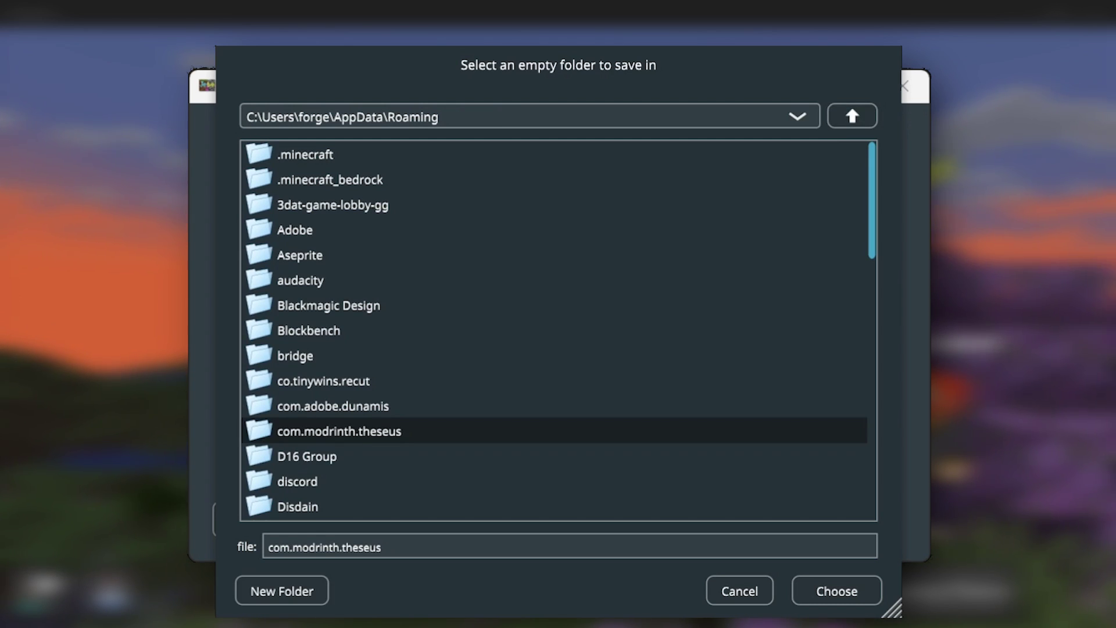
left_click(340, 431)
left_click(339, 431)
double_click(340, 431)
double_click(298, 231)
double_click(321, 204)
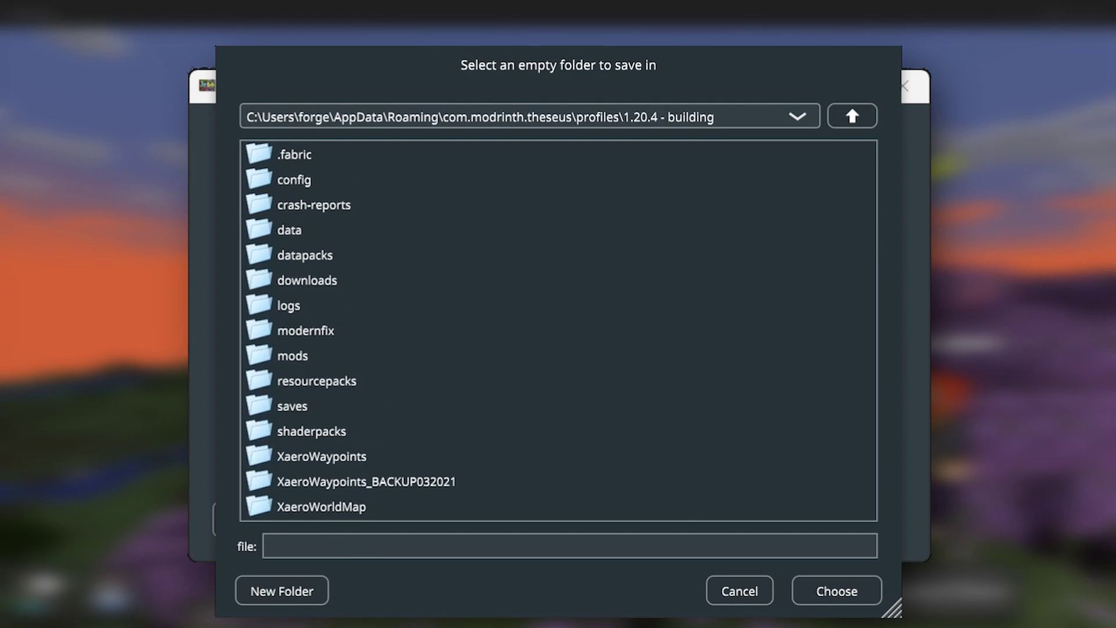
left_click(292, 406)
double_click(293, 406)
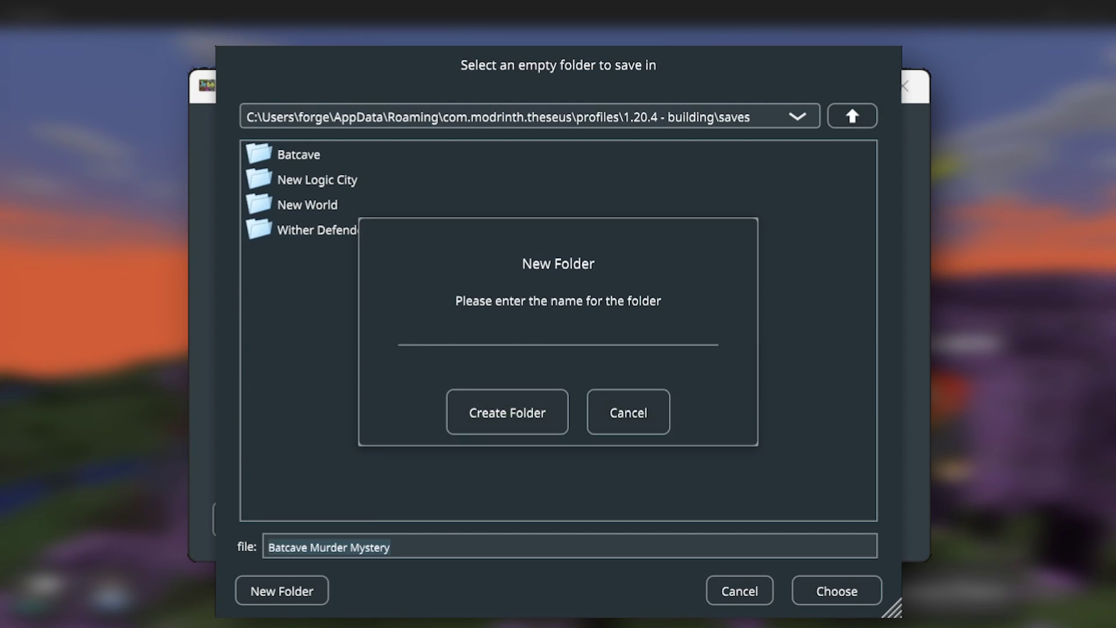
Step: Create a folder named Batcave Murder Mystery in saves and save the converted world in it
type("Batcave Murder Mystery")
key("Return")
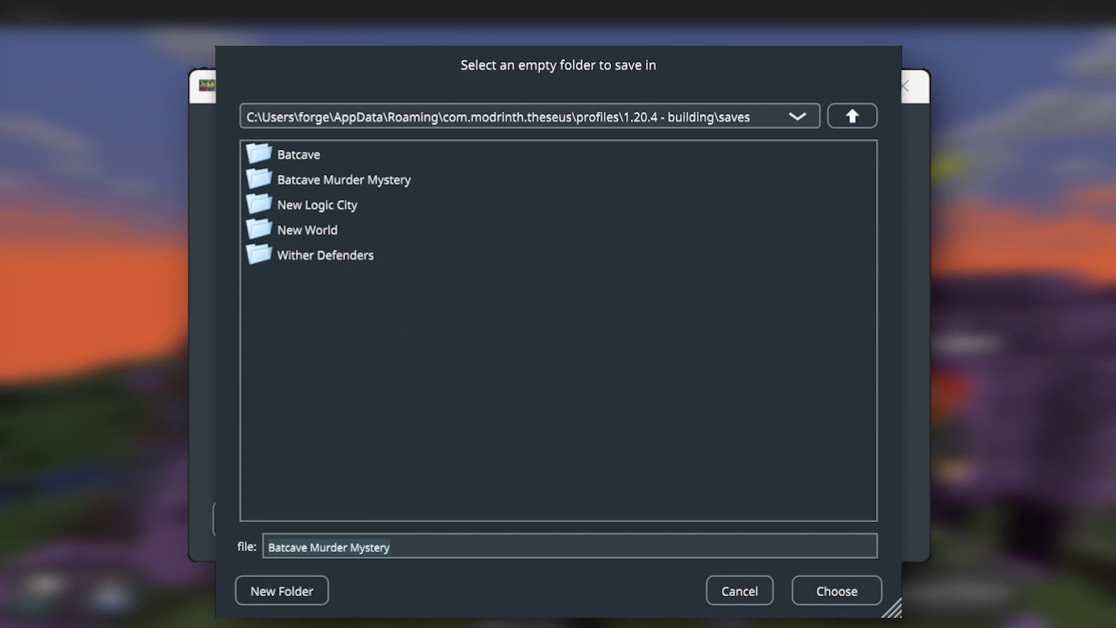
left_click(307, 230)
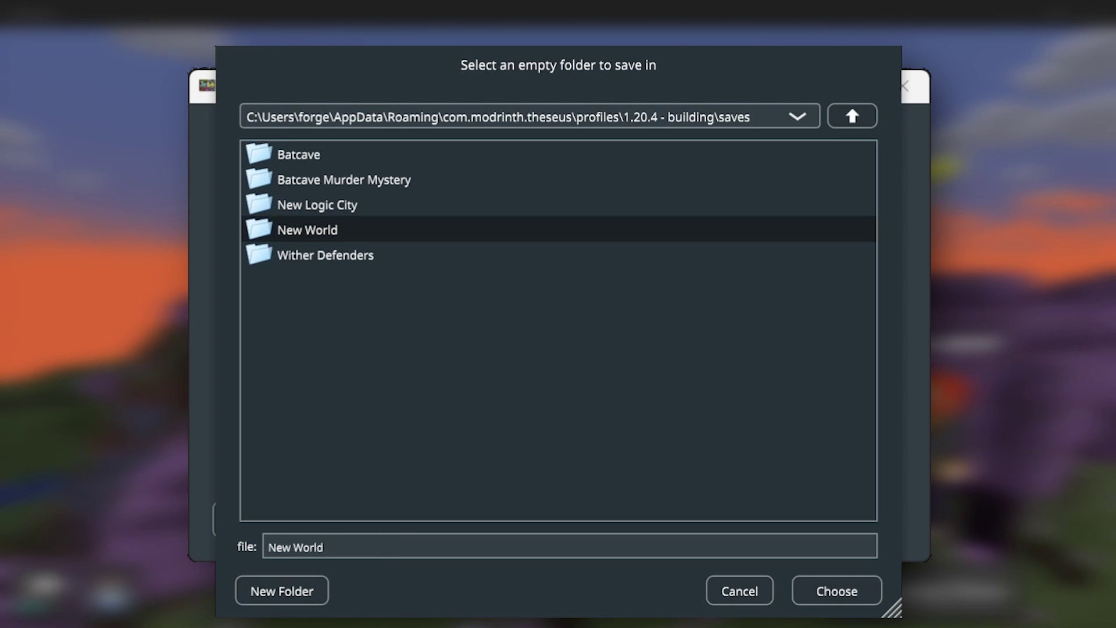
left_click(344, 179)
left_click(837, 591)
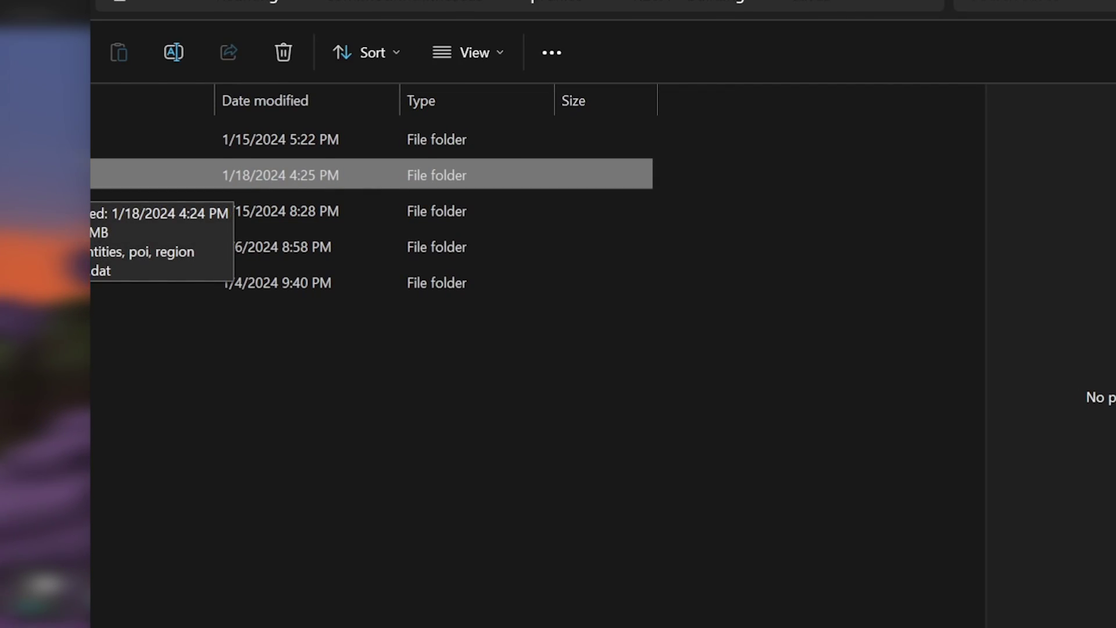
Step: Open the Batcave Murder Mystery save folder in File Explorer and examine its files
double_click(116, 175)
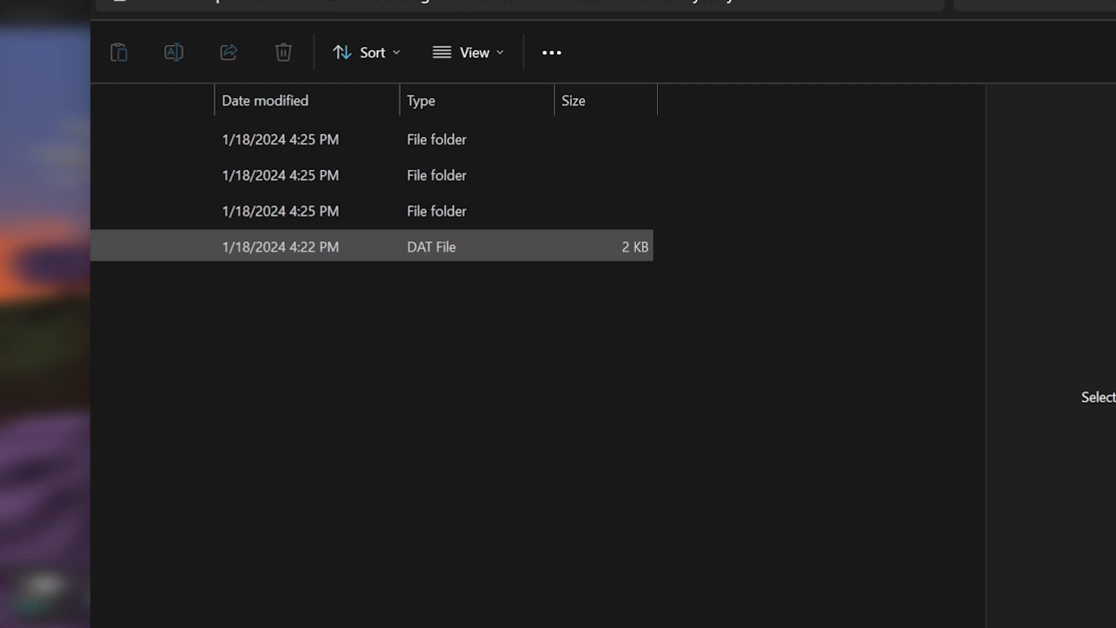
key("Up")
key("Up")
key("Up")
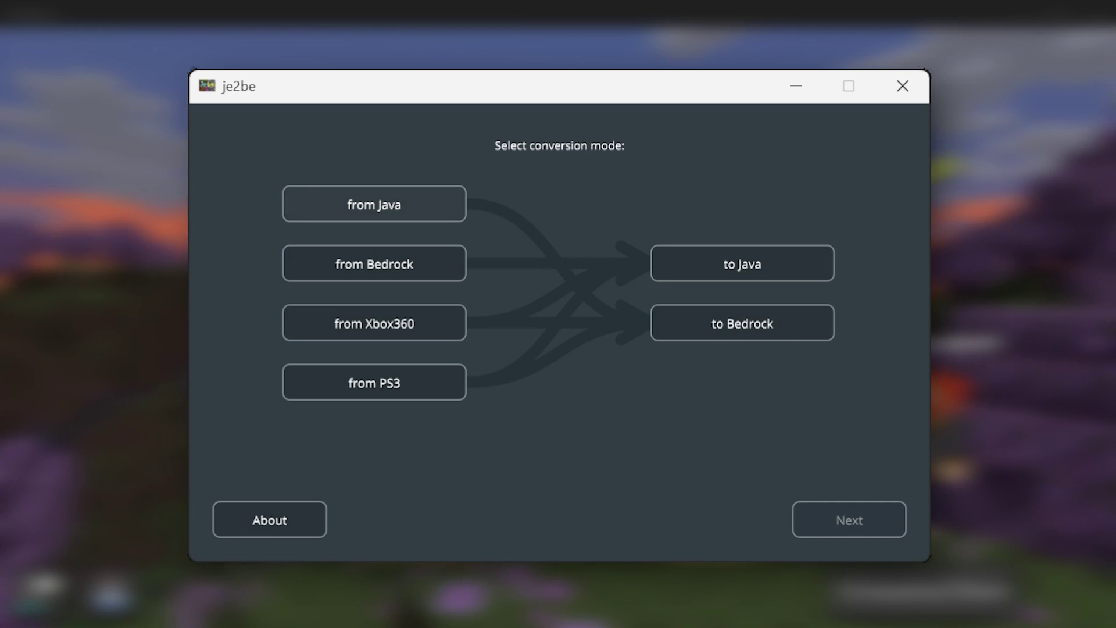
Step: Set the conversion mode from Java to Bedrock and proceed to choosing a world
left_click(374, 204)
left_click(373, 204)
left_click(742, 323)
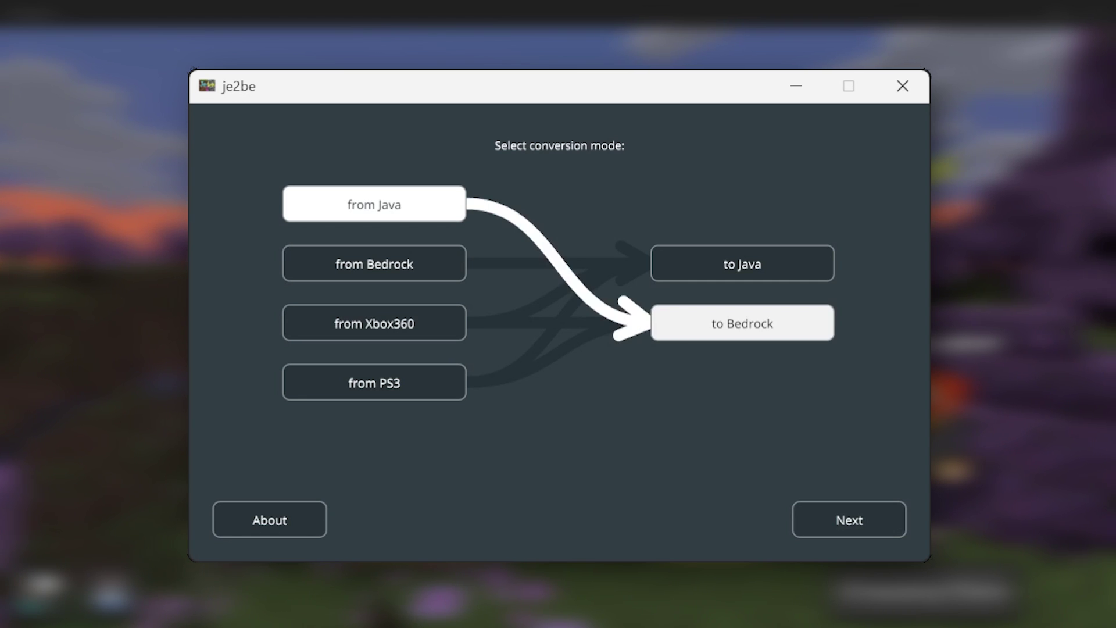
left_click(849, 519)
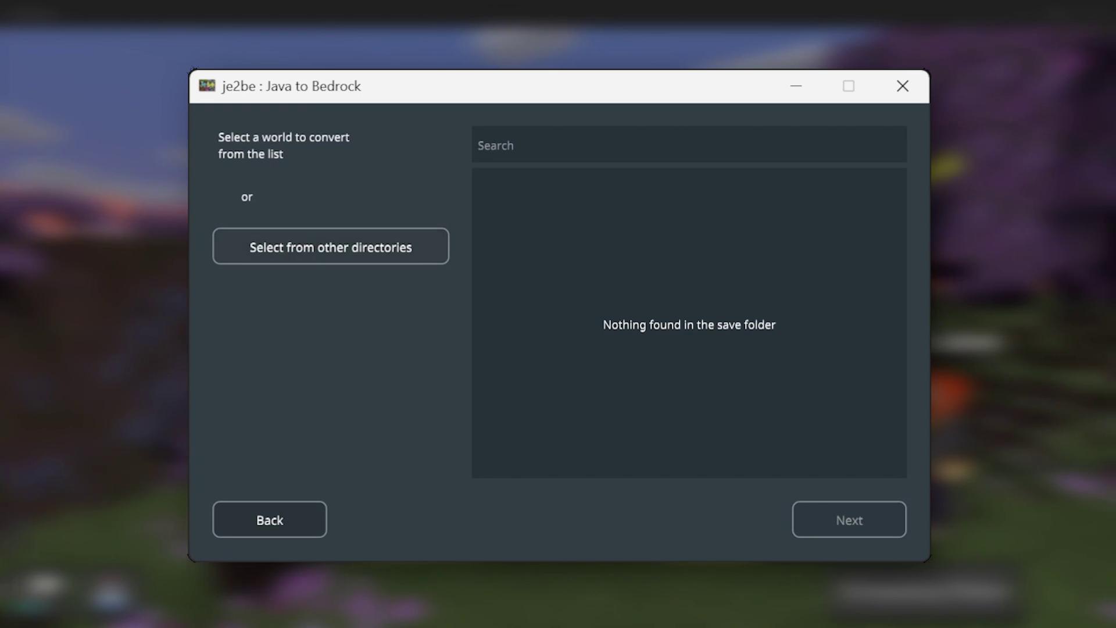
Step: Choose the New Logic City world folder from another directory, com.modrinth.theseus\profiles\1.20.4 - building\saves
left_click(331, 246)
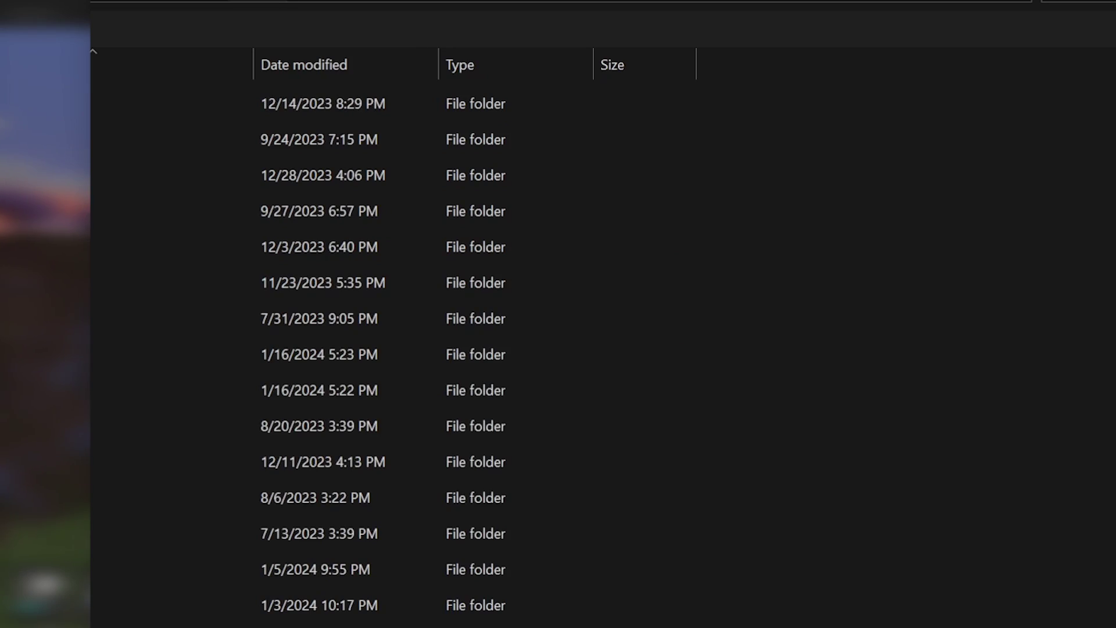
double_click(93, 532)
left_click(93, 175)
double_click(407, 173)
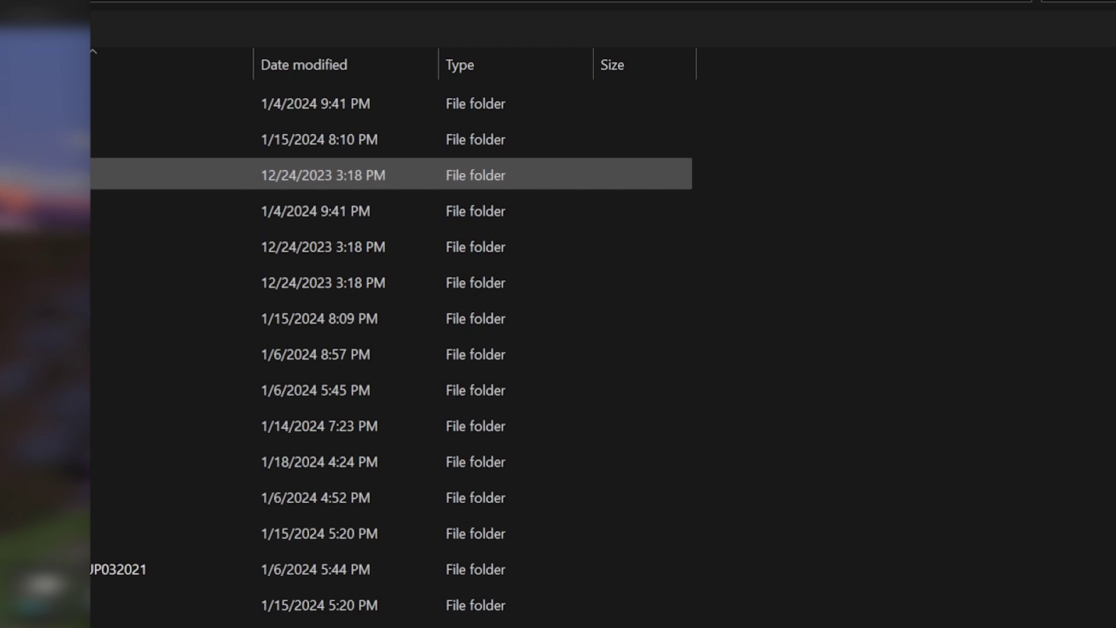
double_click(407, 388)
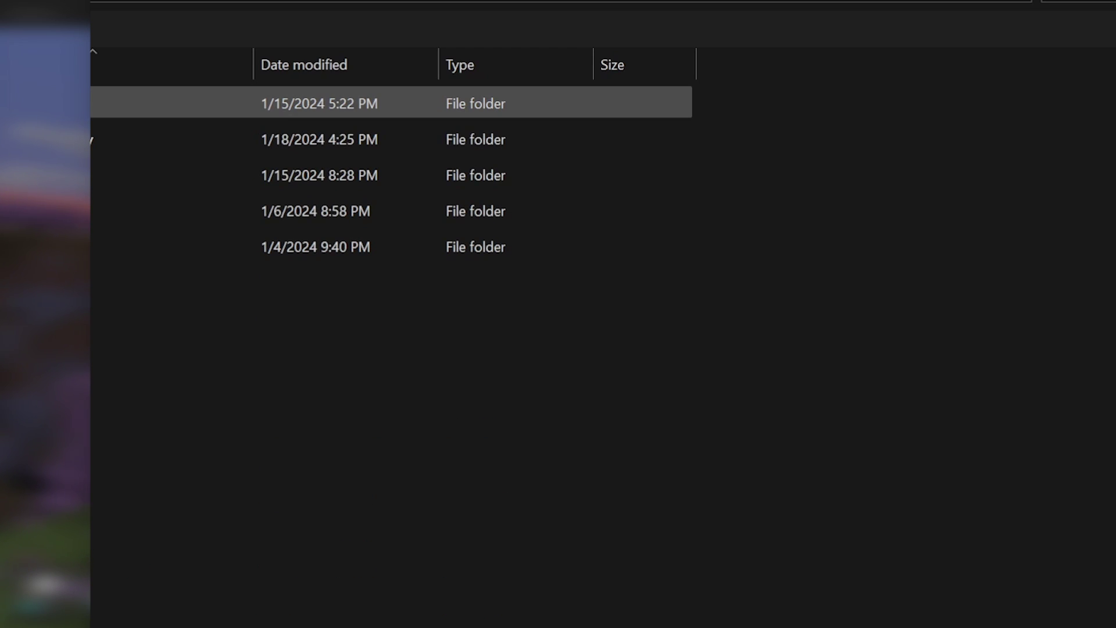
left_click(175, 175)
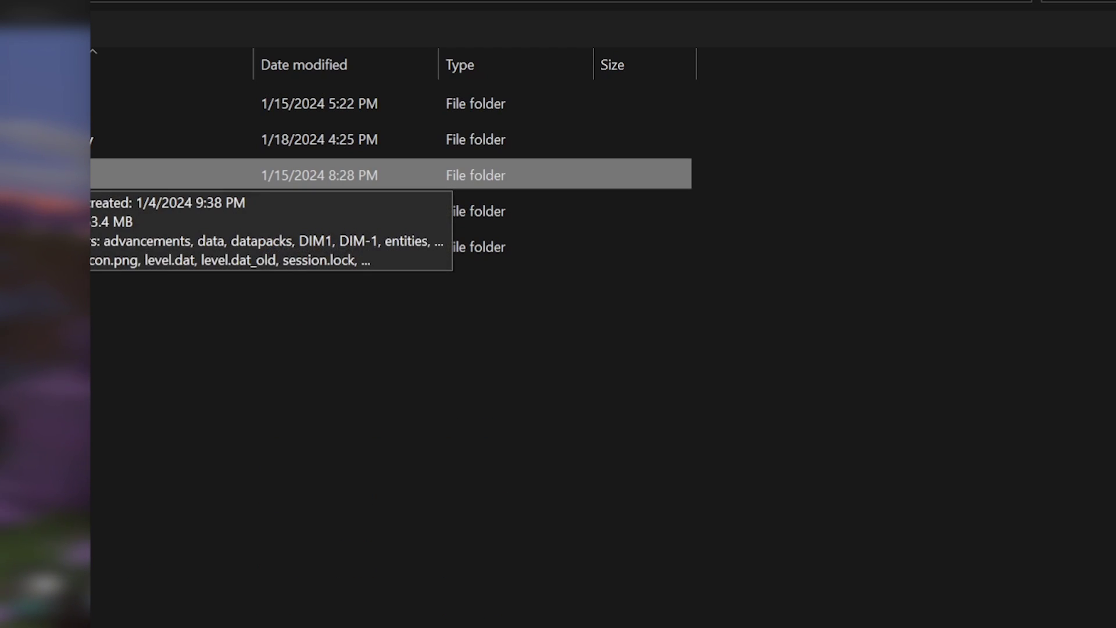
key("Return")
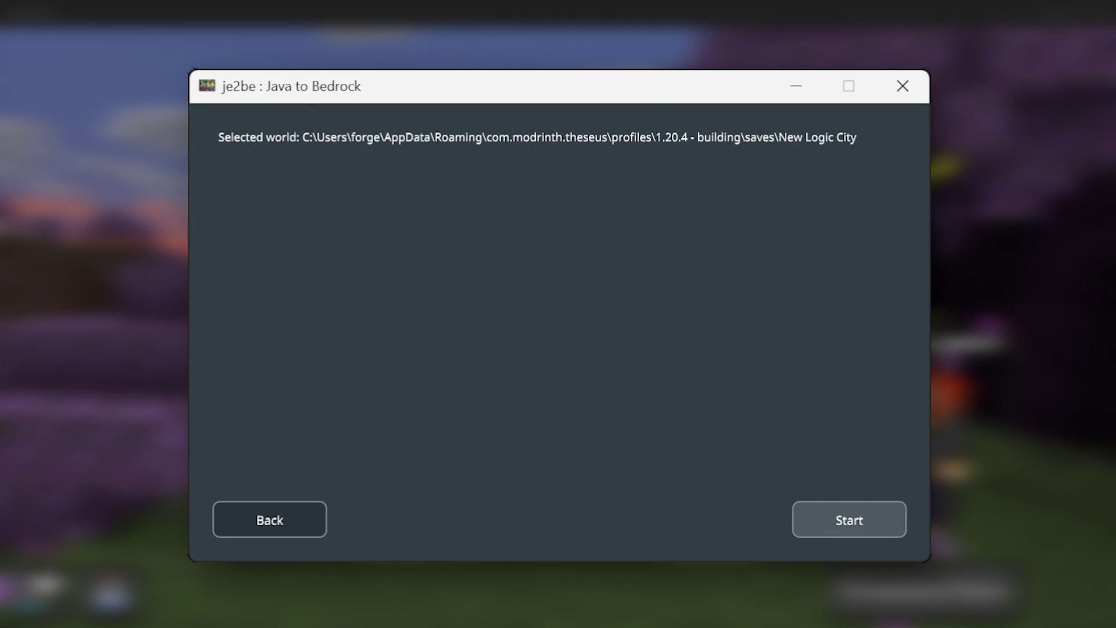
Step: Start converting New Logic City and save the converted world into the Minecraft Bedrock save folder
left_click(849, 520)
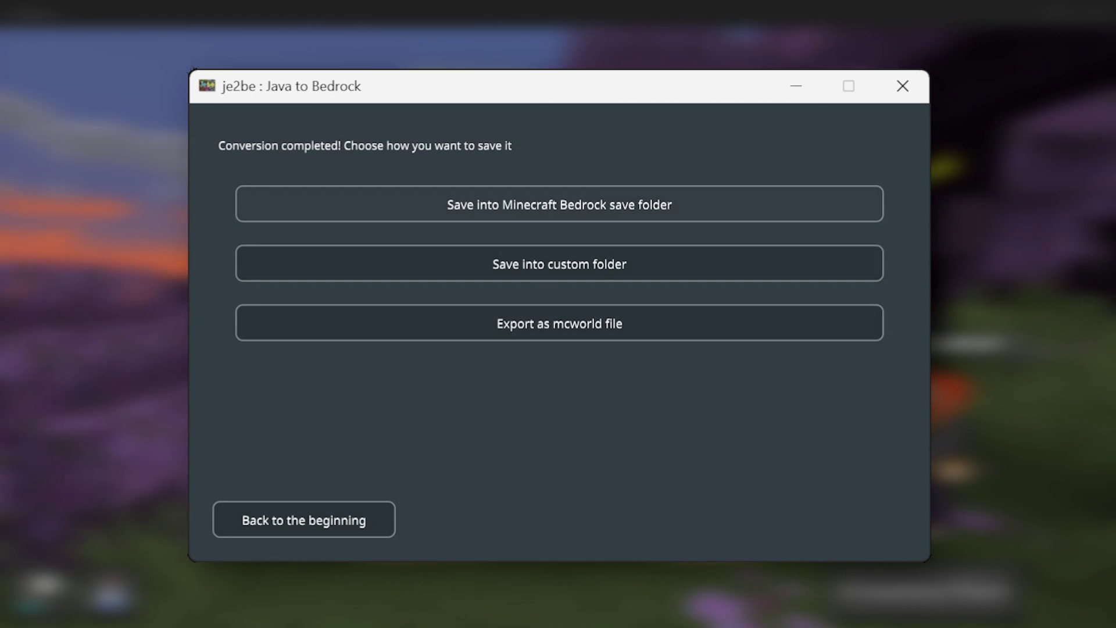
left_click(559, 204)
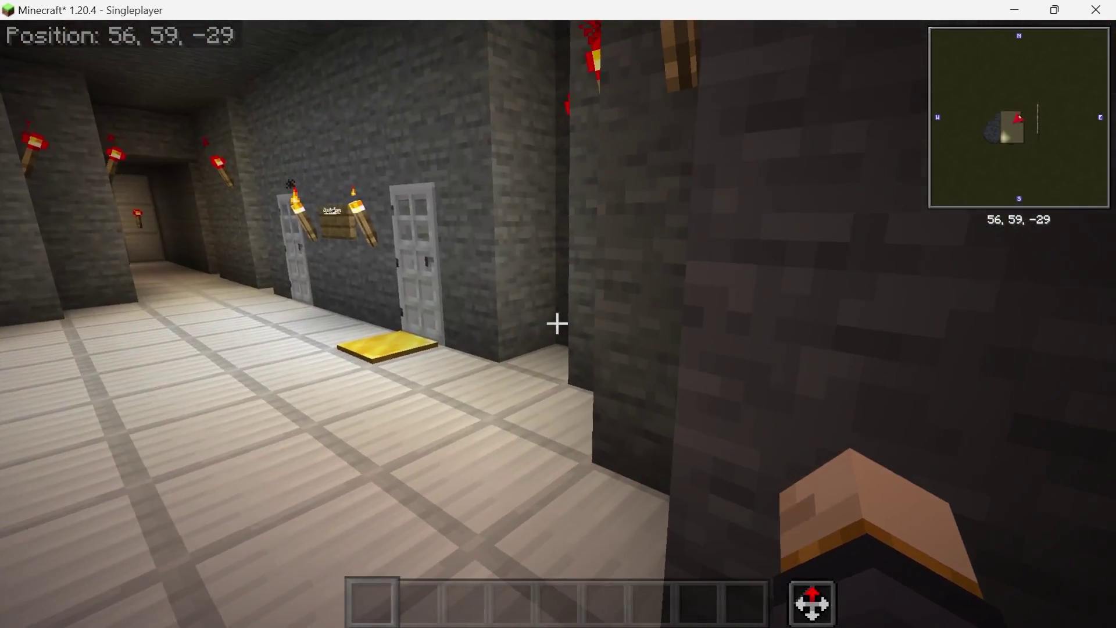
Step: In Minecraft Java 1.20.4, walk to the Randomizer dispenser in the Batcave world and inspect its contents
key("w")
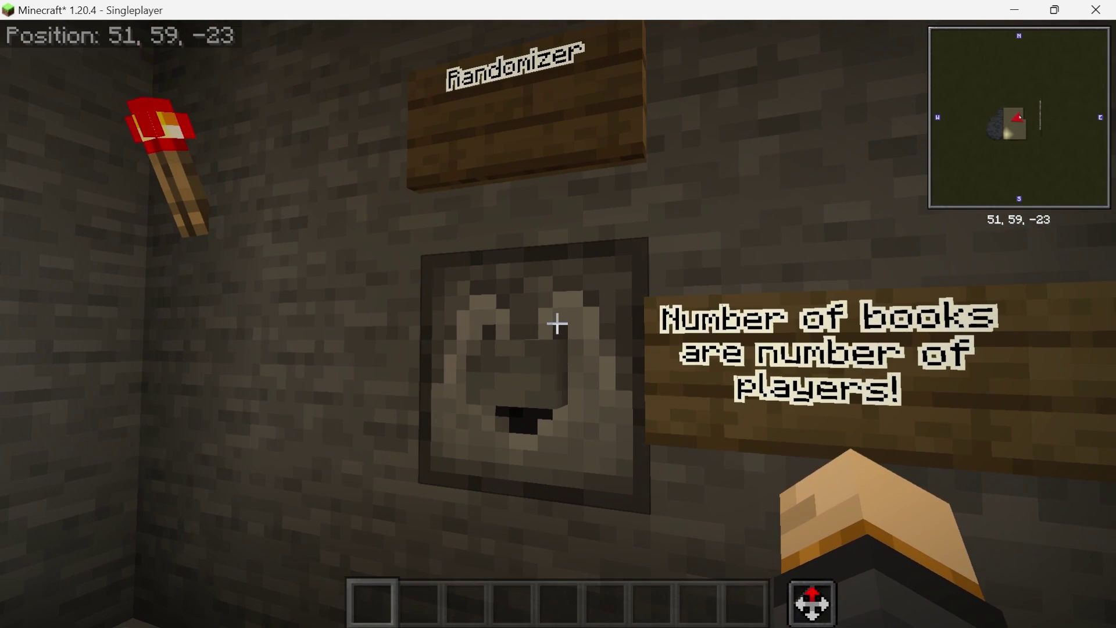
right_click(557, 324)
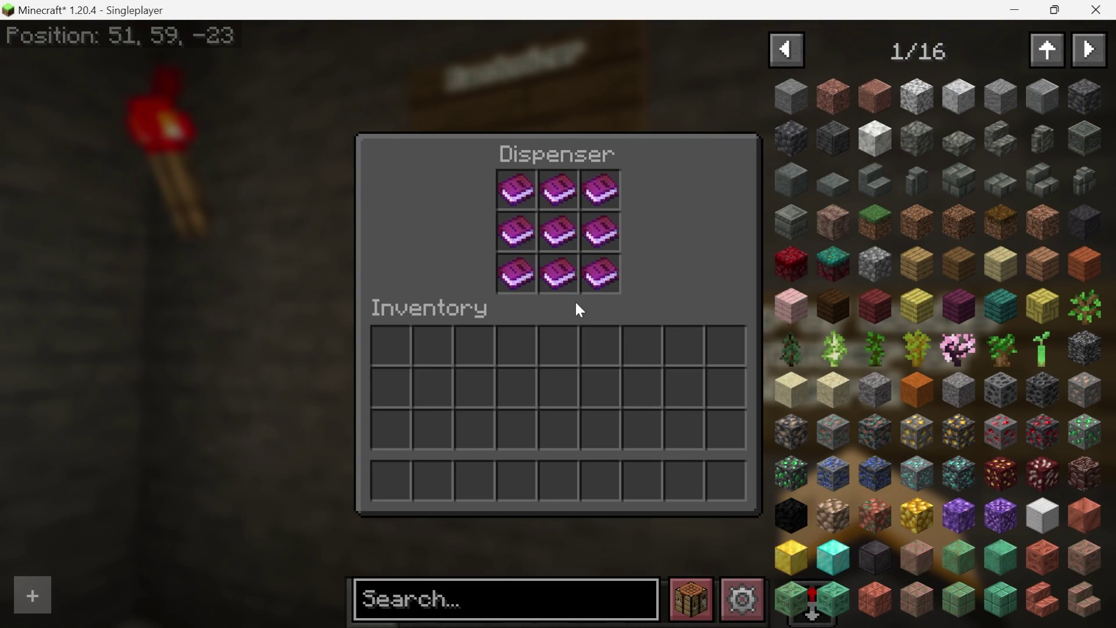
key("Escape")
right_click(558, 314)
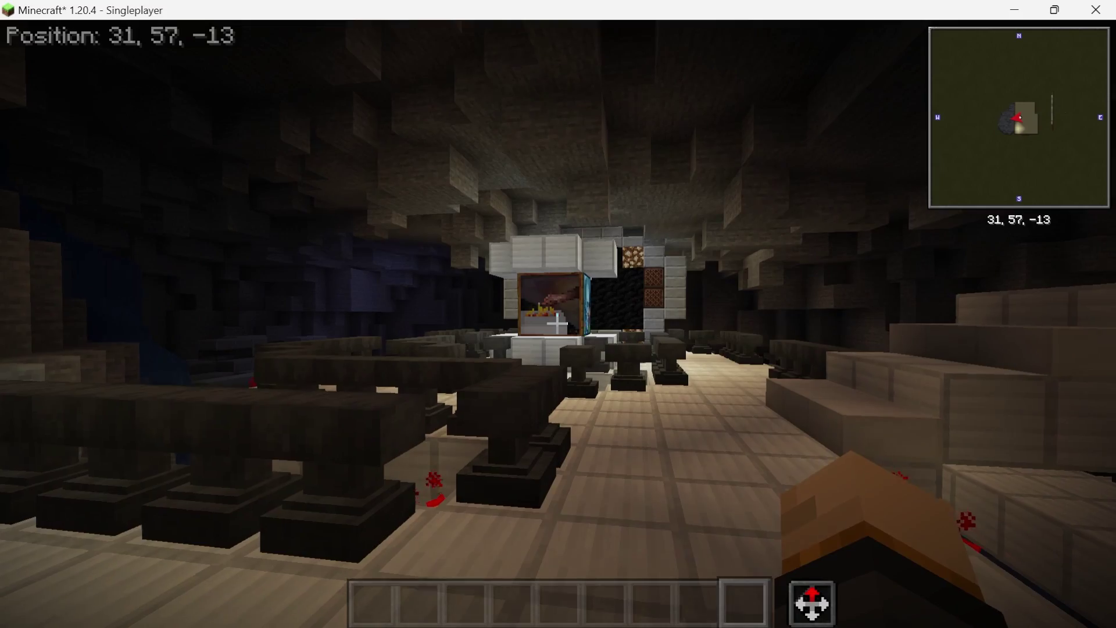
Step: Walk through the Batcave's main cavern and examine the anvil-lined walkways, display builds and side corridor
key("w")
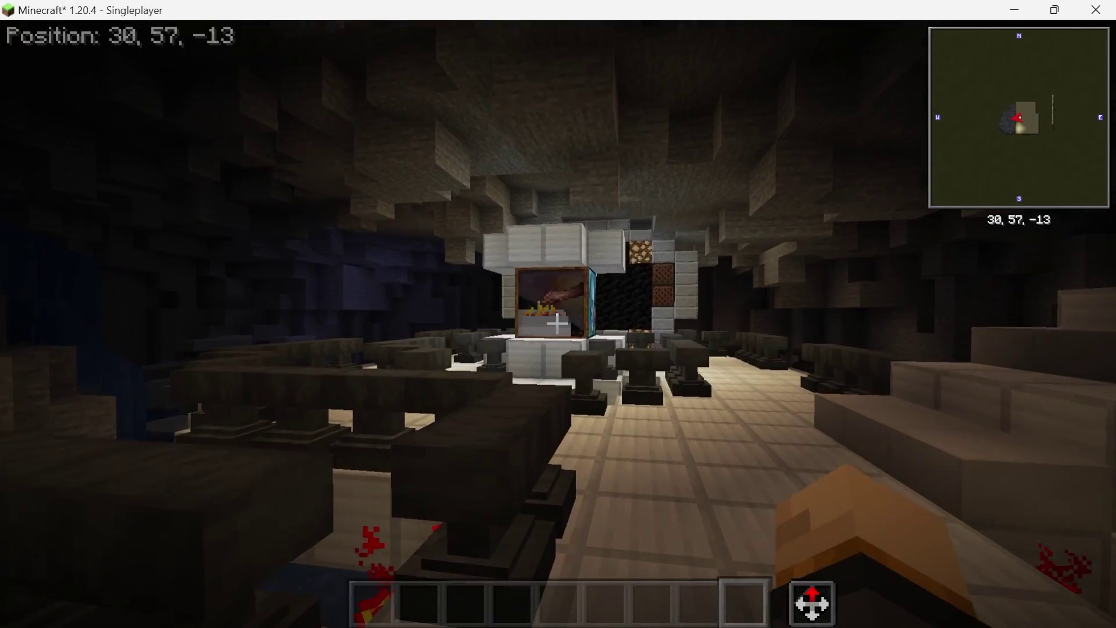
key("w")
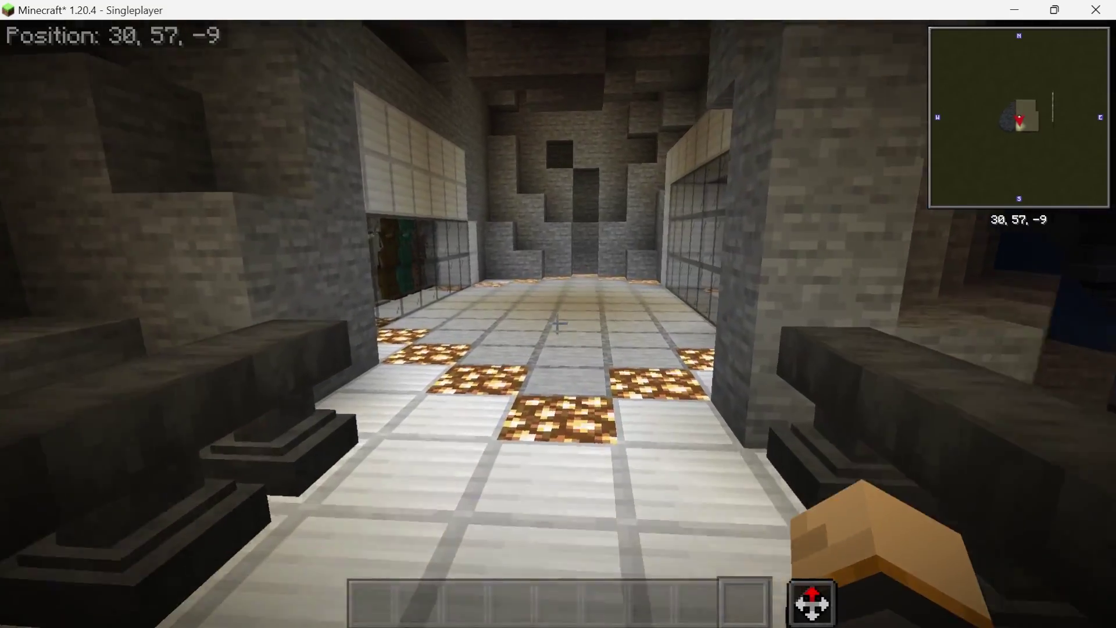
key("w")
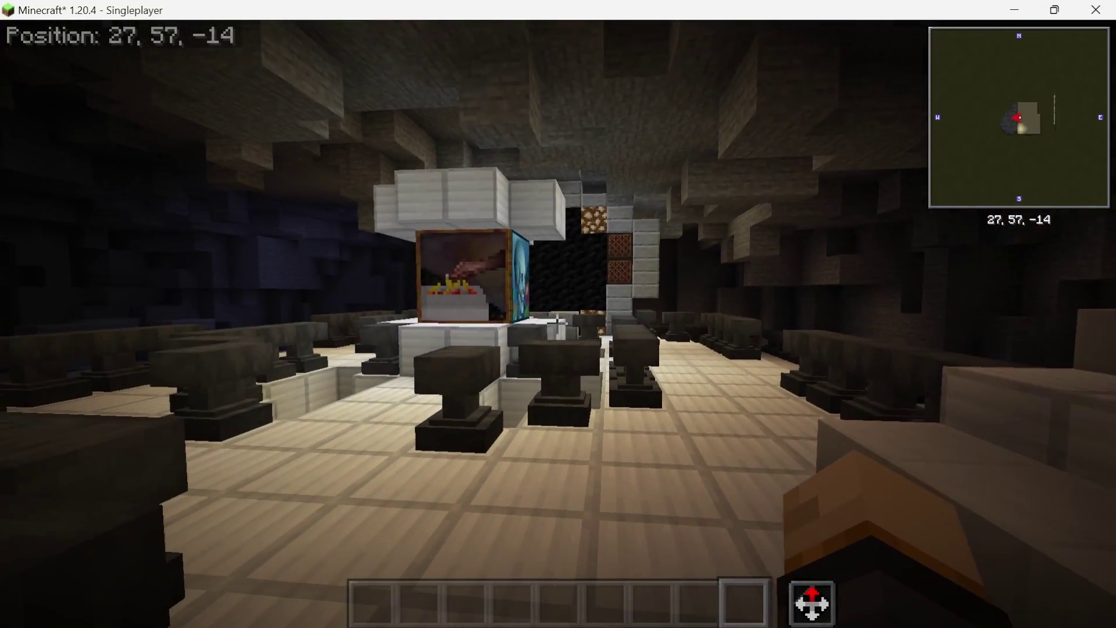
key("w")
key("w")
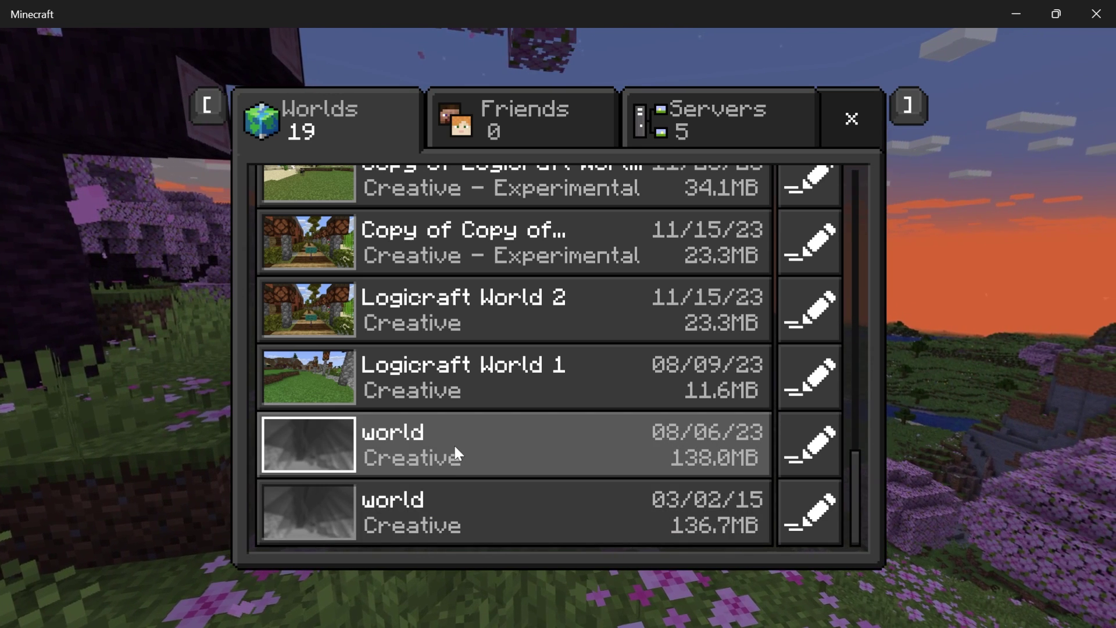
Step: In Minecraft Bedrock, open the creative world named world dated 08/06/23 and fly over its city to examine the converted builds
left_click(457, 449)
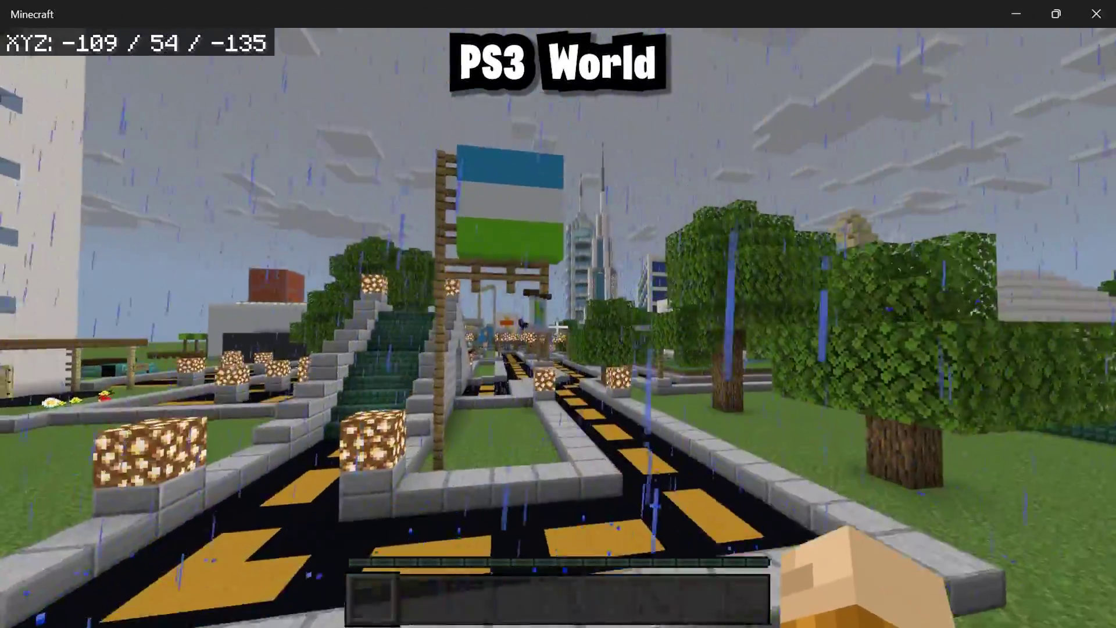
key("s")
key("space")
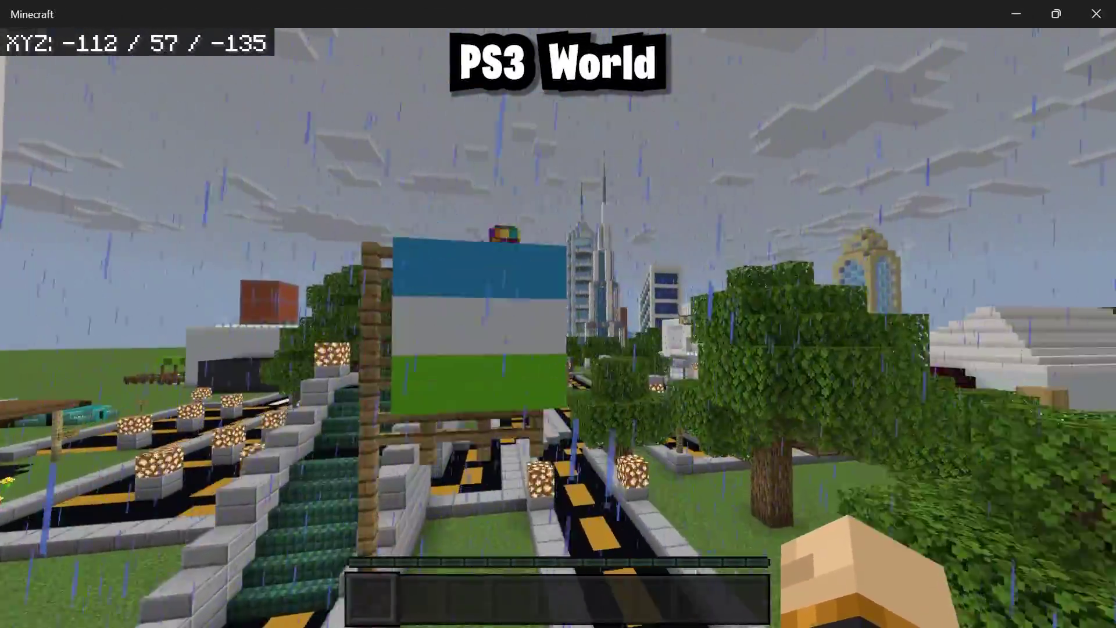
key("s")
key("space")
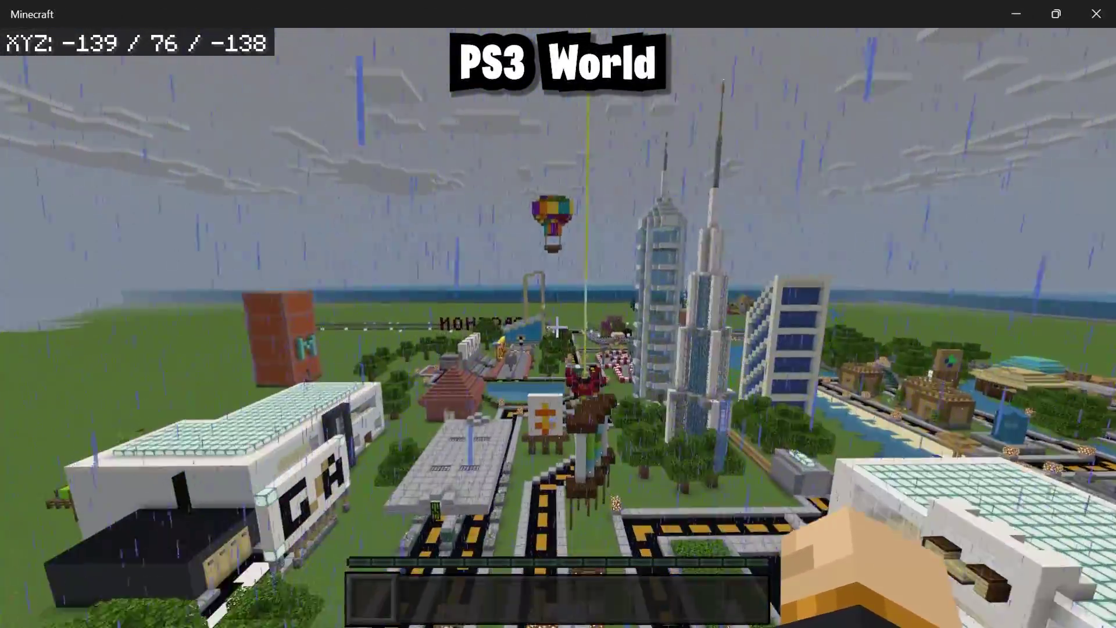
key("a")
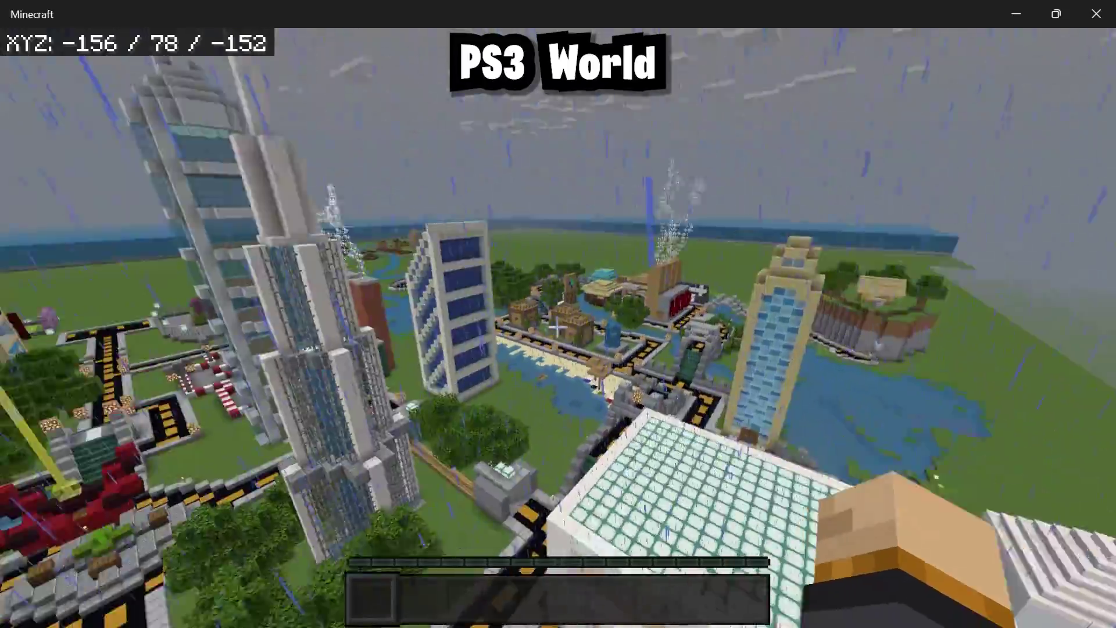
key("space")
key("w")
key("space")
key("w")
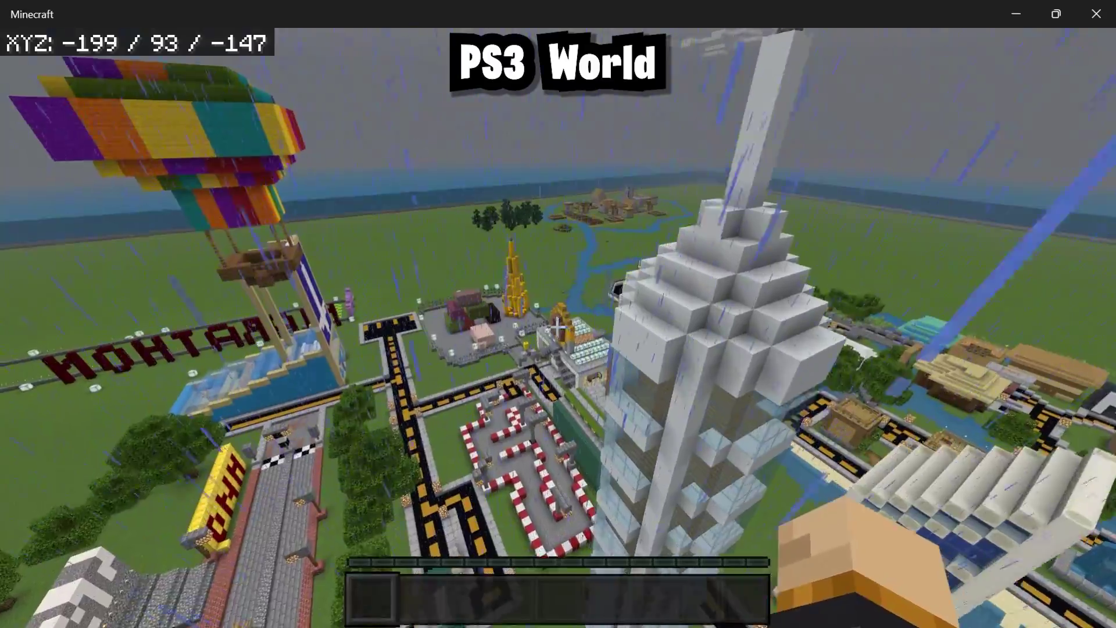
key("w")
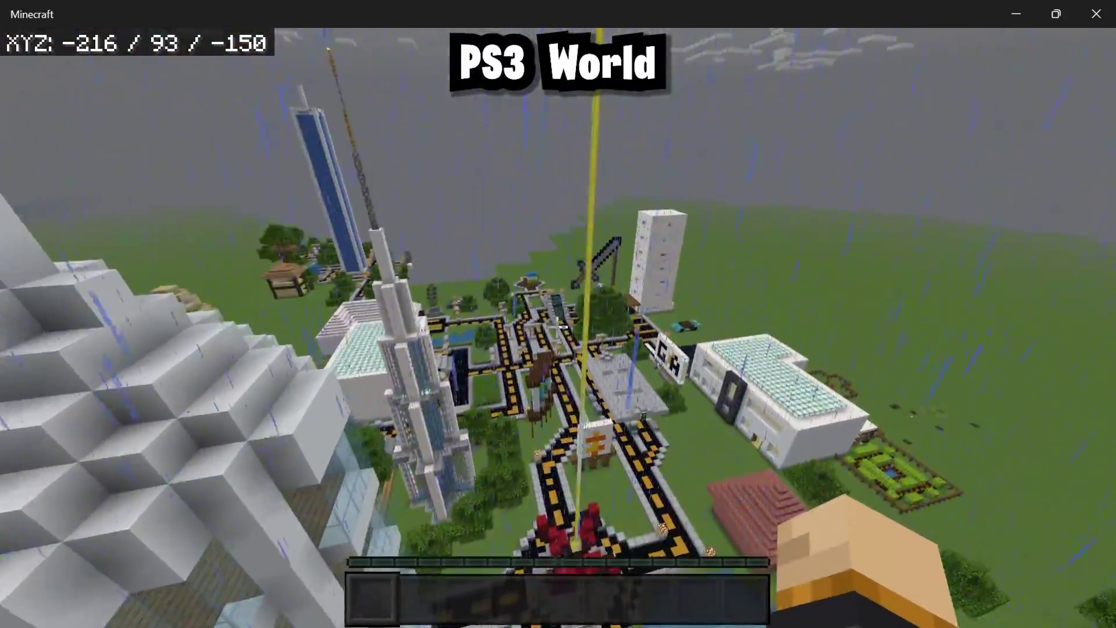
key("w")
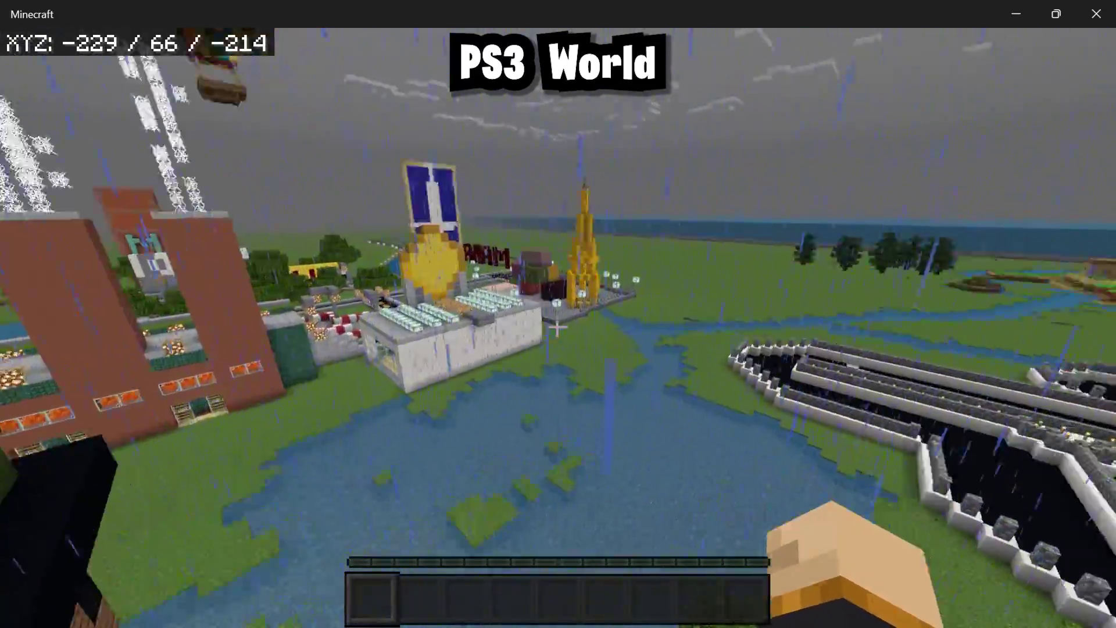
key("w")
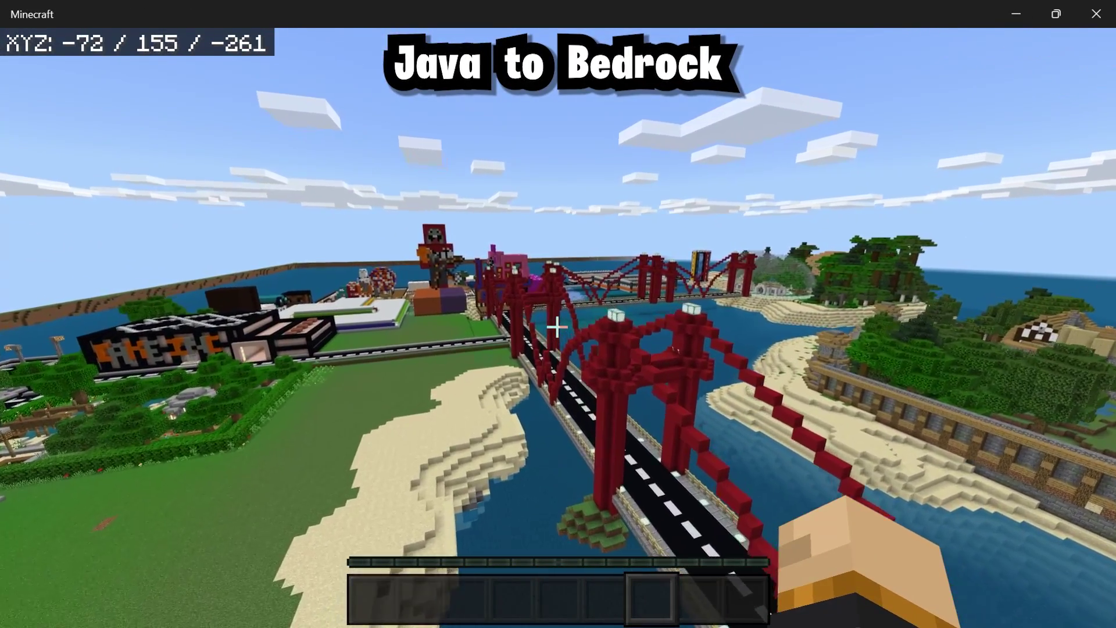
Step: Fly over the Java-to-Bedrock converted city and examine the village houses and the purple-banded castle
key("w")
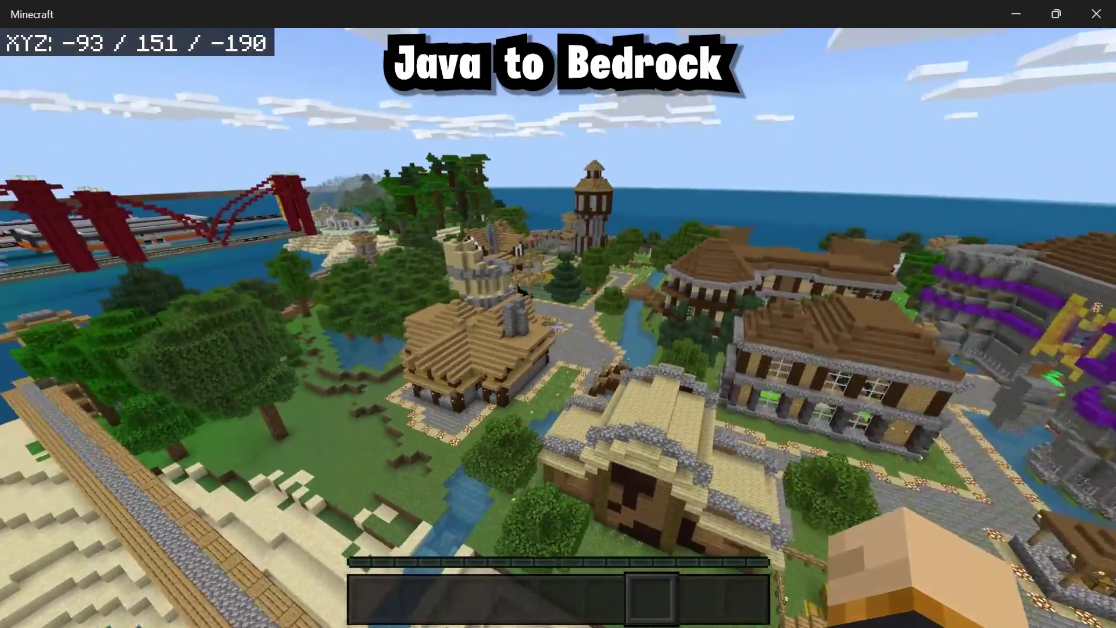
key("w")
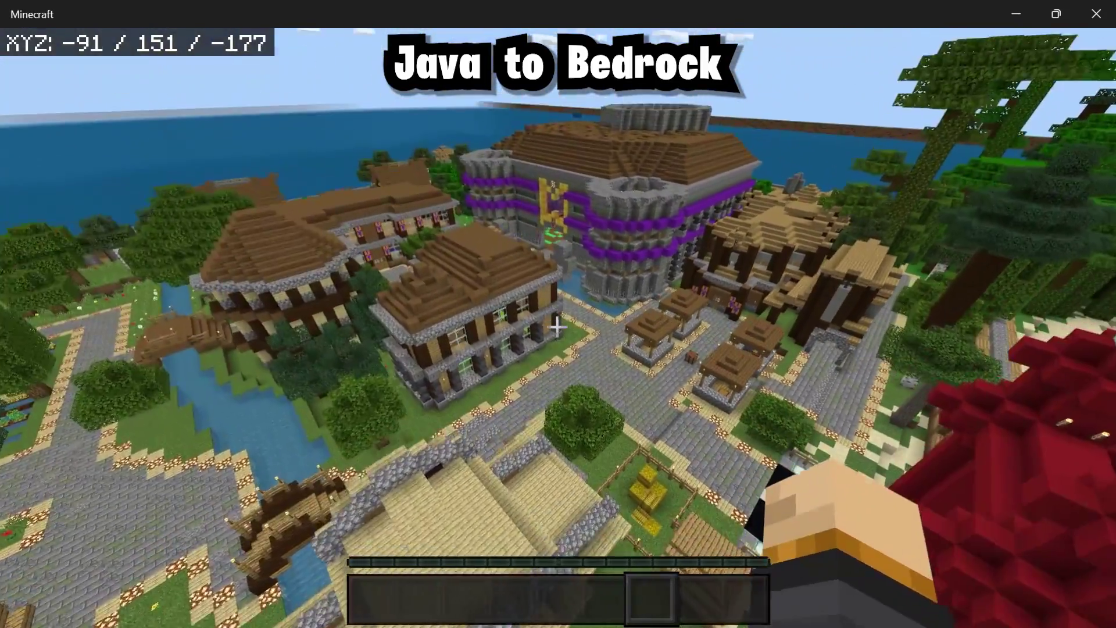
key("w")
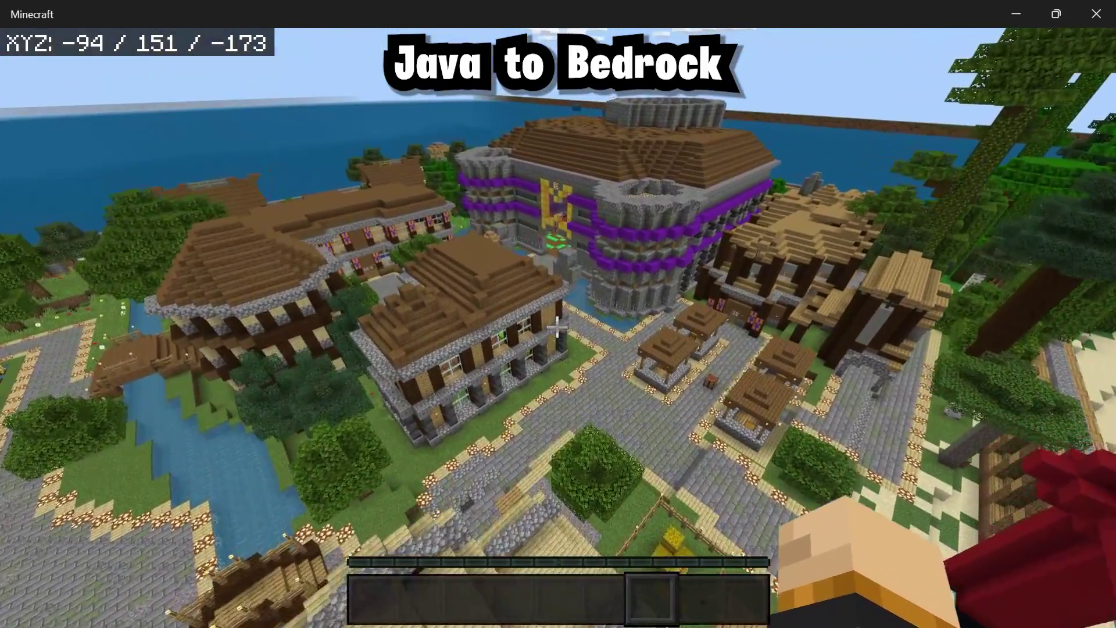
key("w")
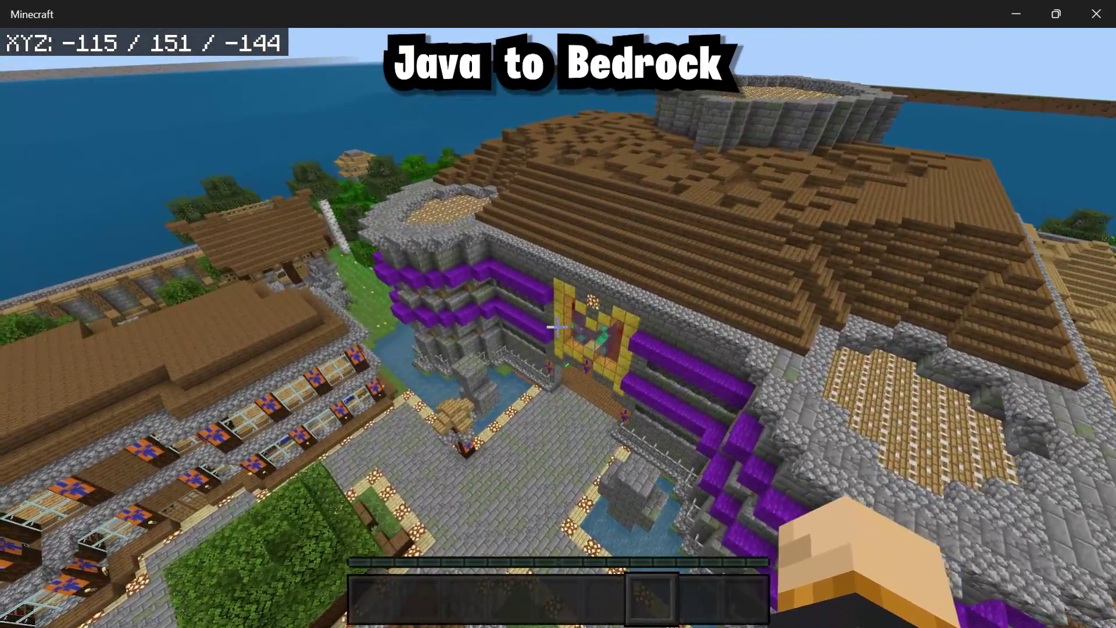
Step: Fly around the red suspension bridges and examine the surrounding islands and city builds of the converted world
key("w")
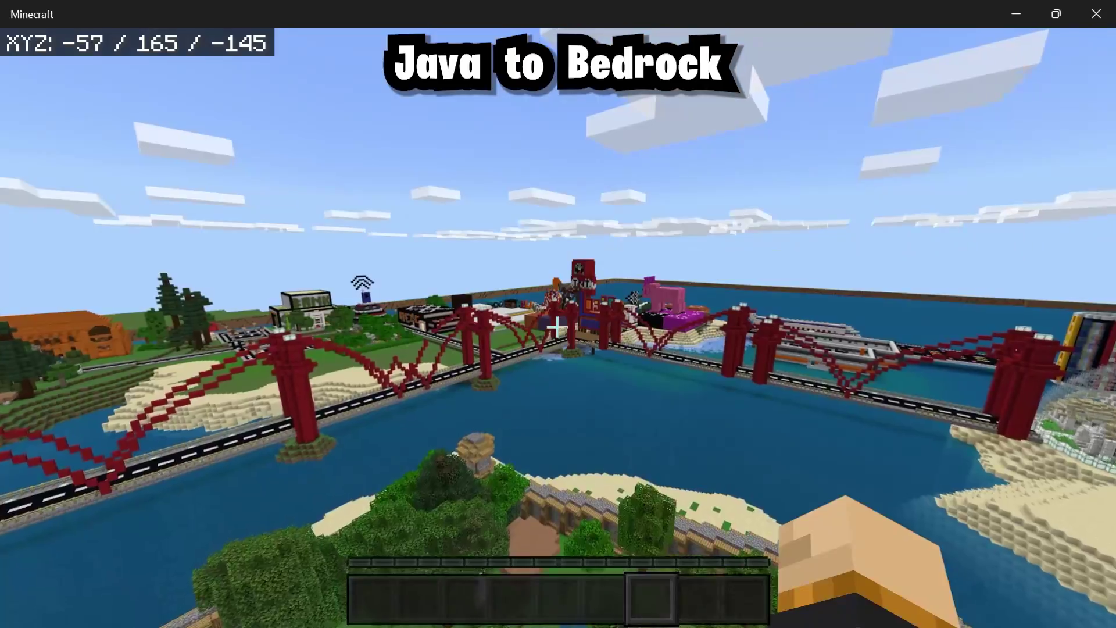
key("w")
key("w")
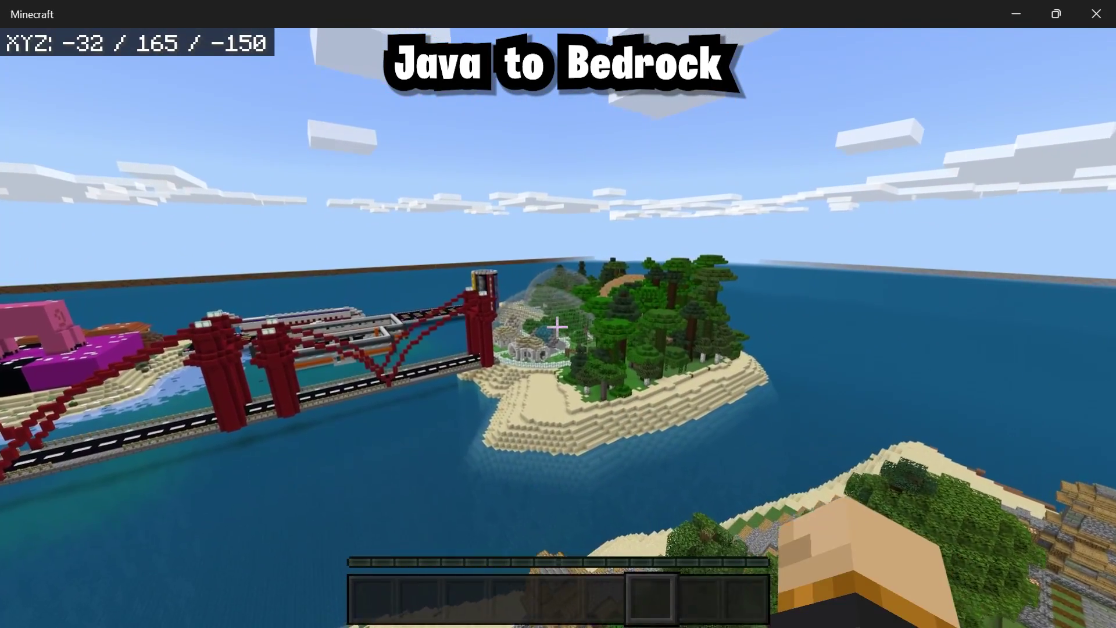
key("w")
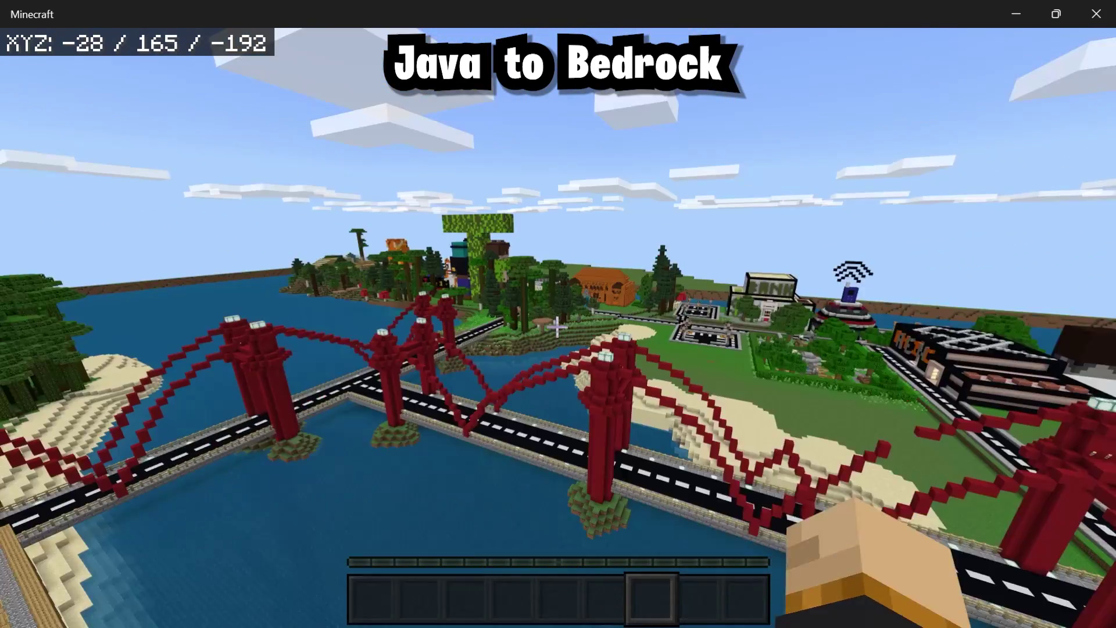
key("w")
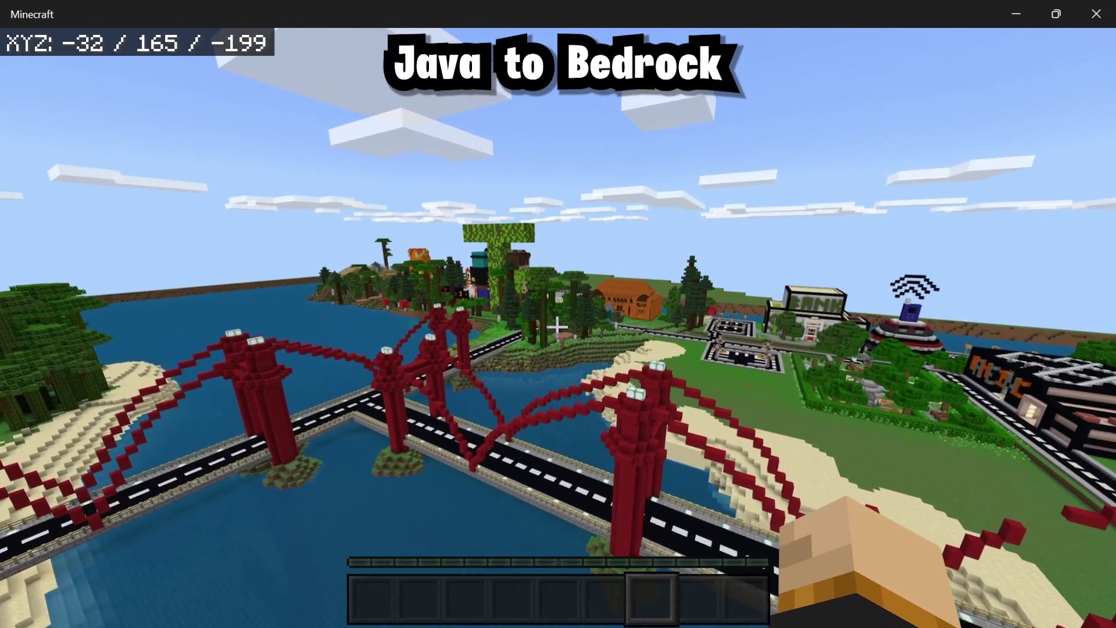
key("w")
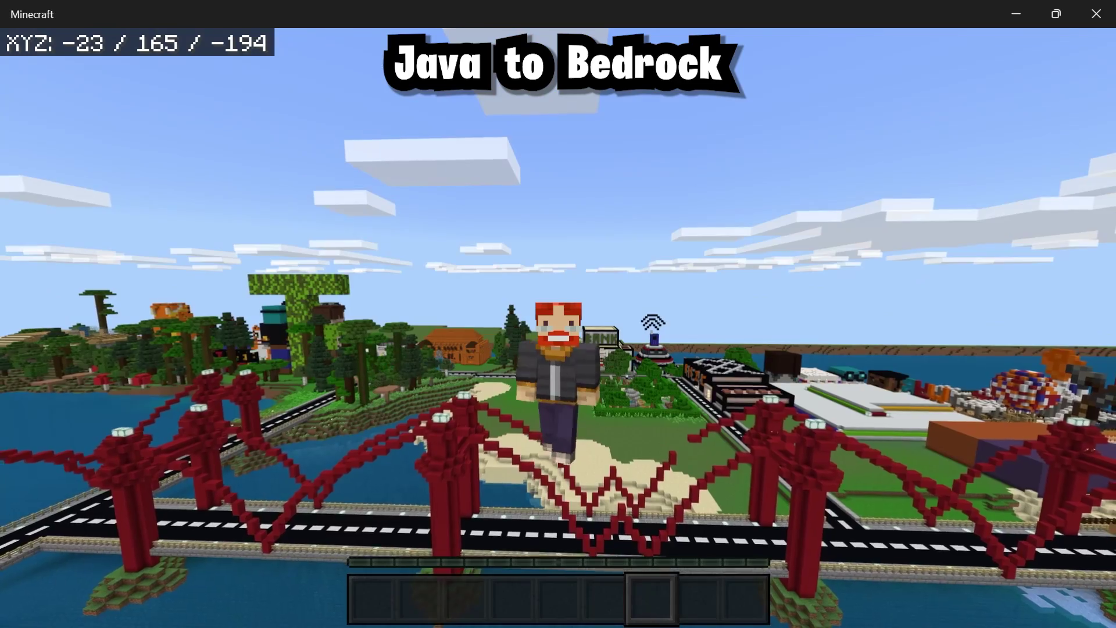
key("w")
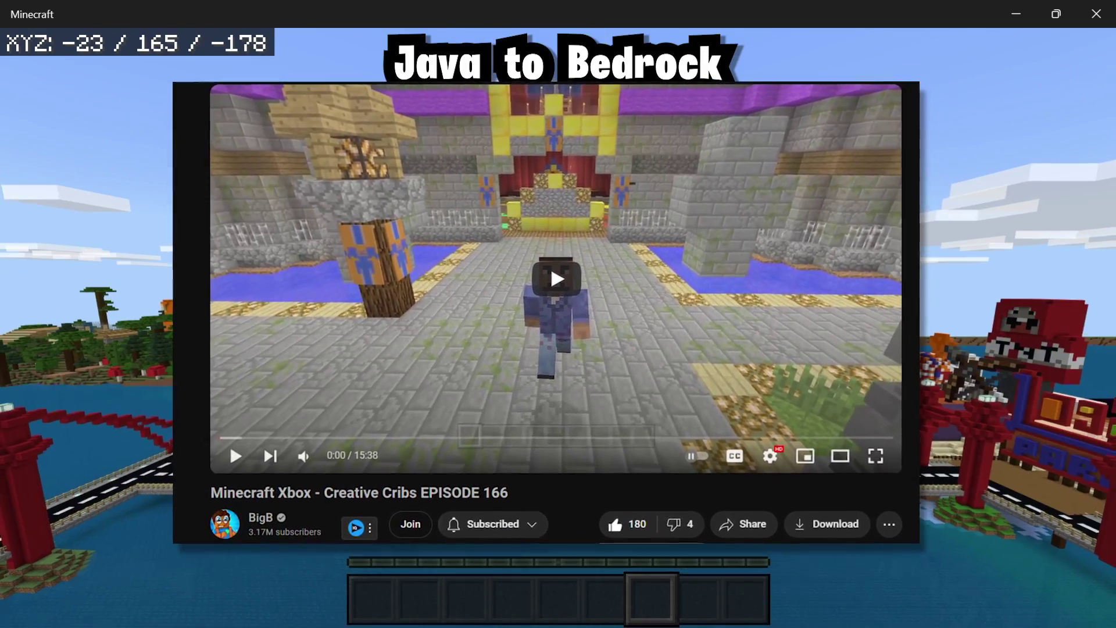
key("w")
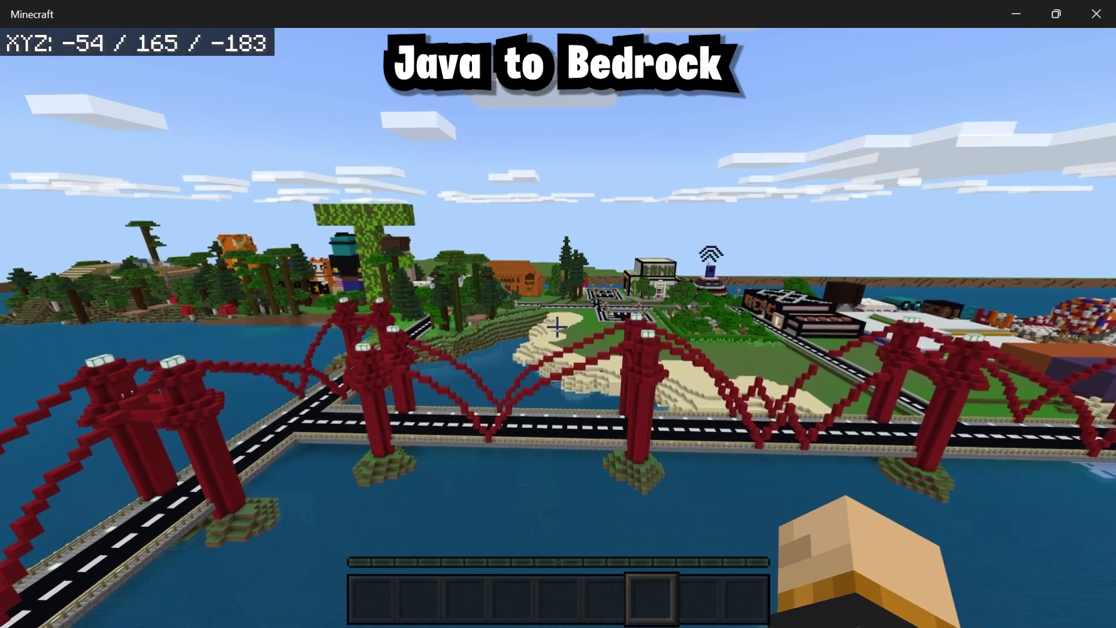
Step: Open the creative world named world dated 03/02/15 and fly up over the bedrock wall to the Halo-themed canyon
key("w")
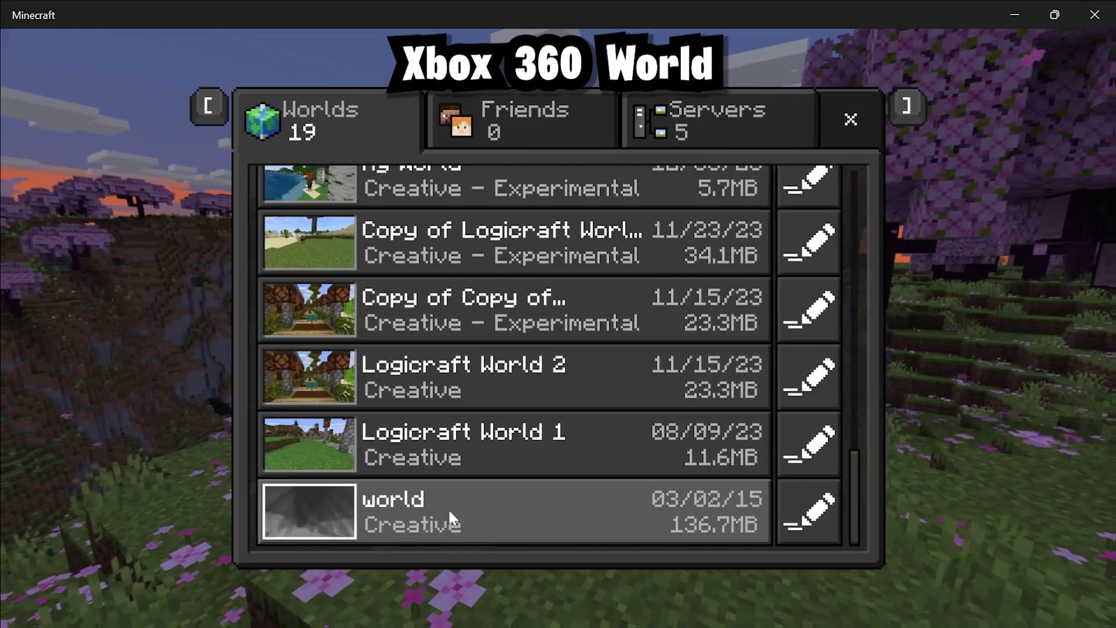
left_click(448, 509)
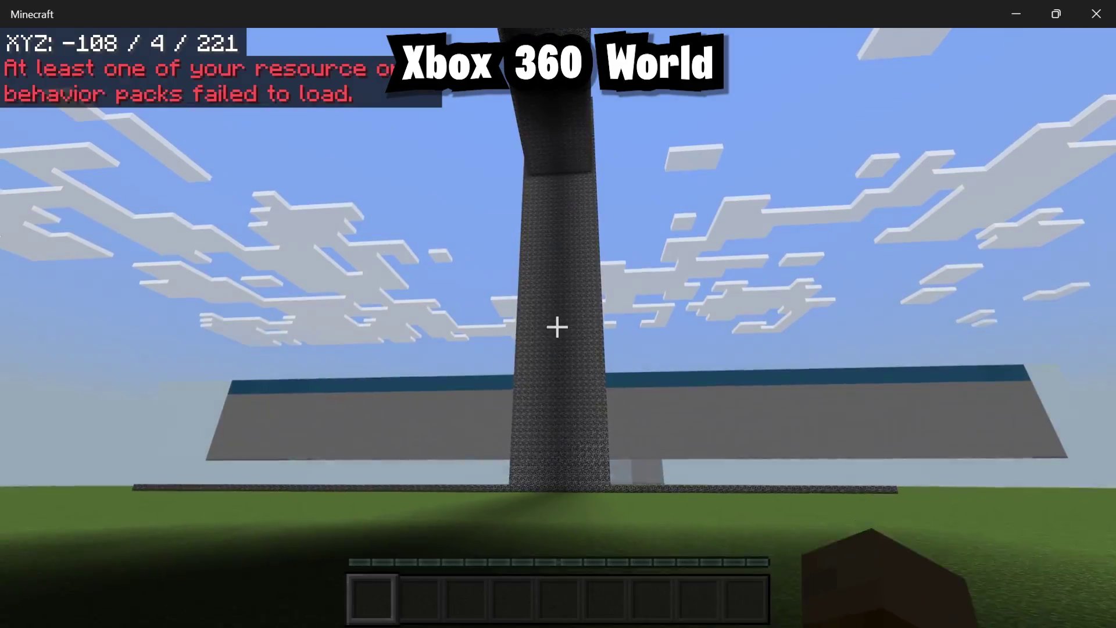
key("w")
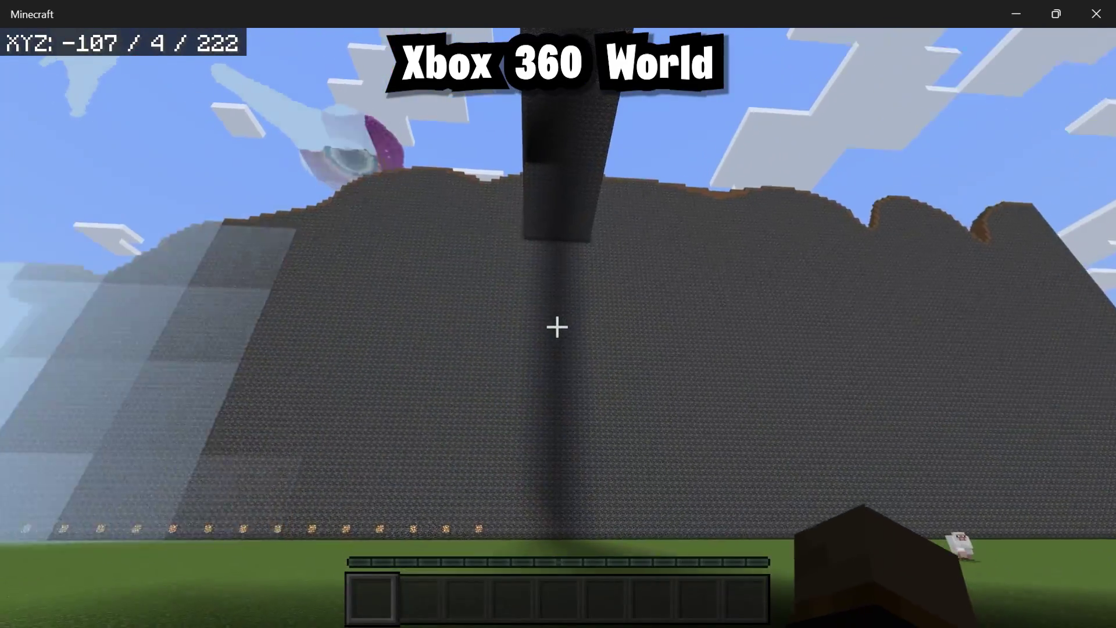
key("w")
key("space")
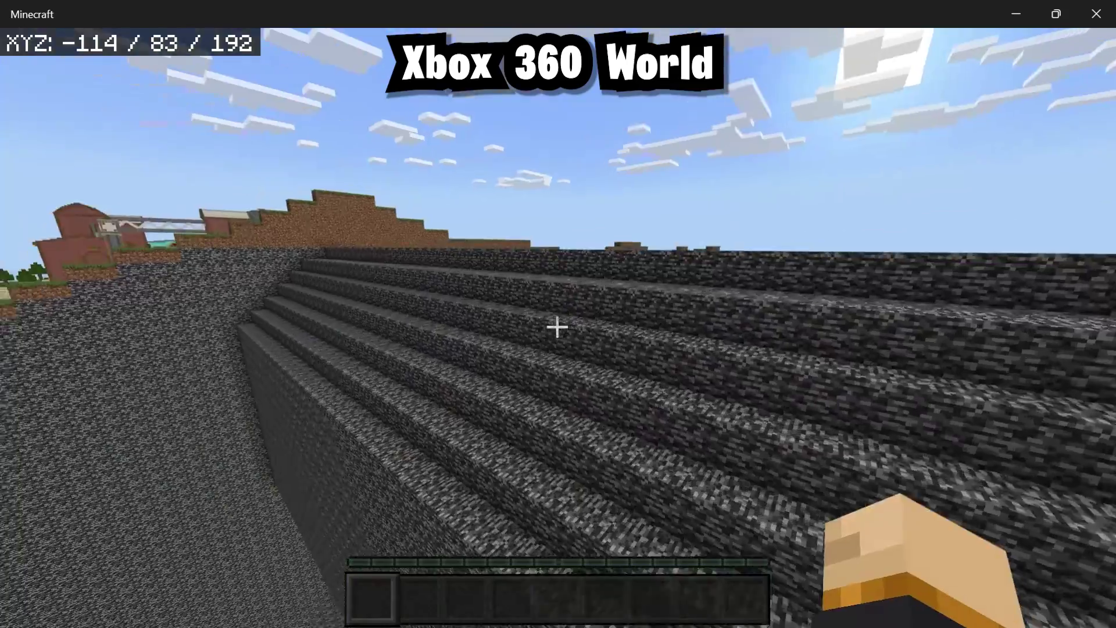
key("w")
key("space")
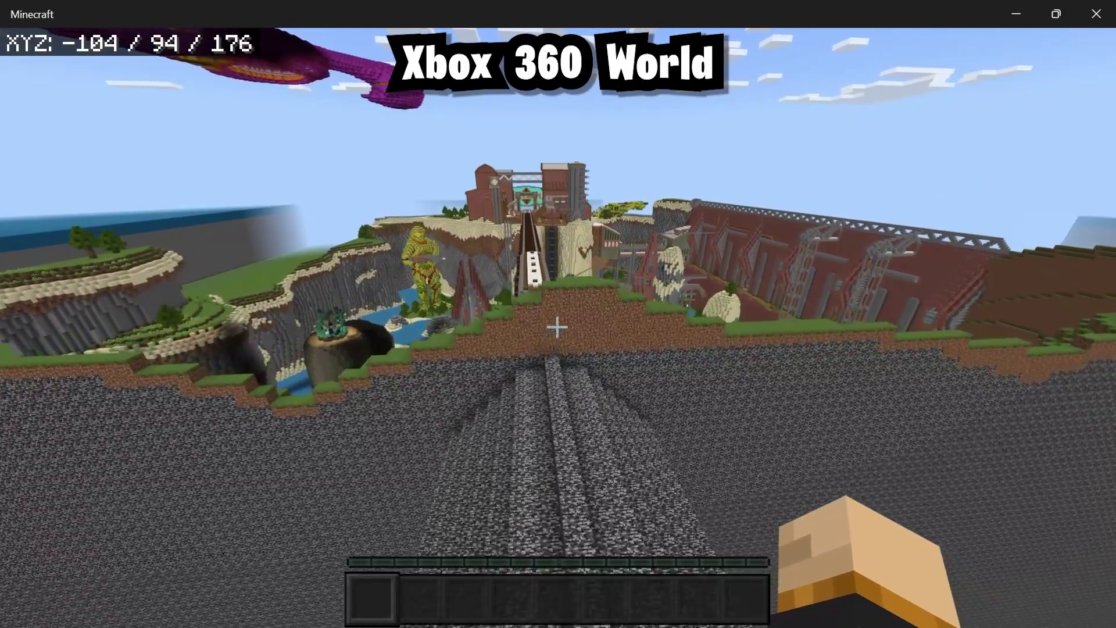
key("w")
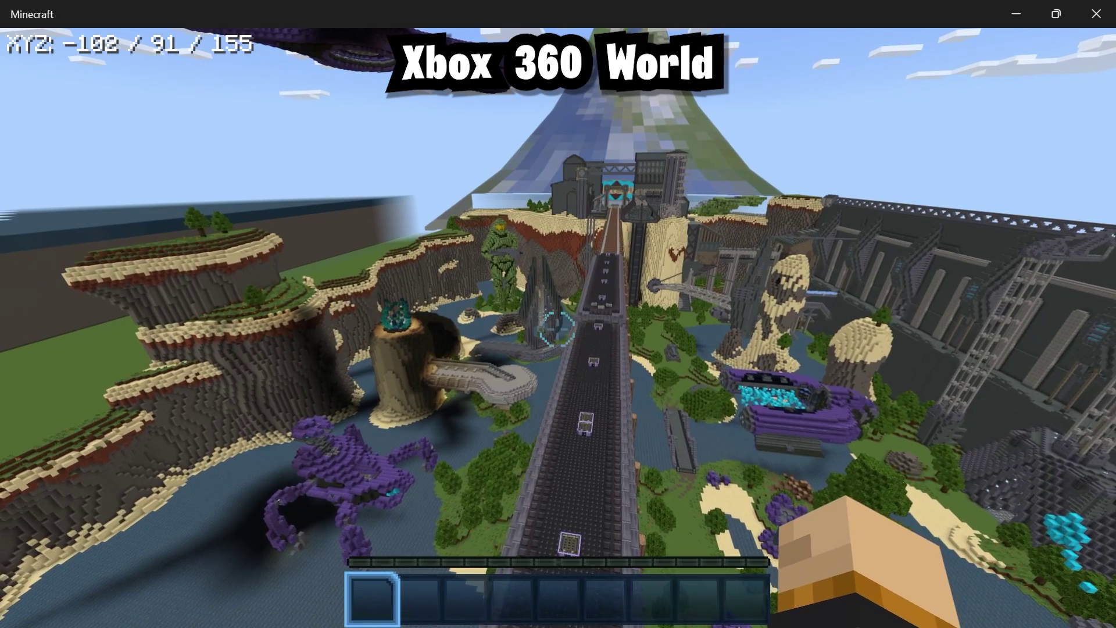
Step: Fly alongside the train and wooden railway trestle and examine the canyon's statue, cliffs, dam wall and Halo Derailed sign
key("a")
key("w")
key("a")
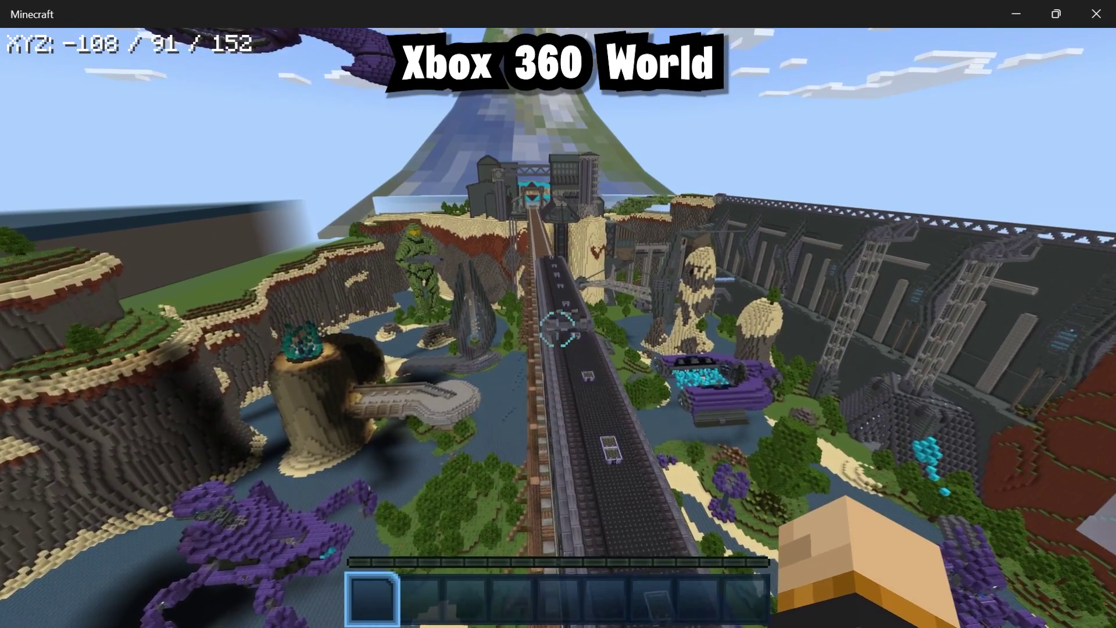
key("a")
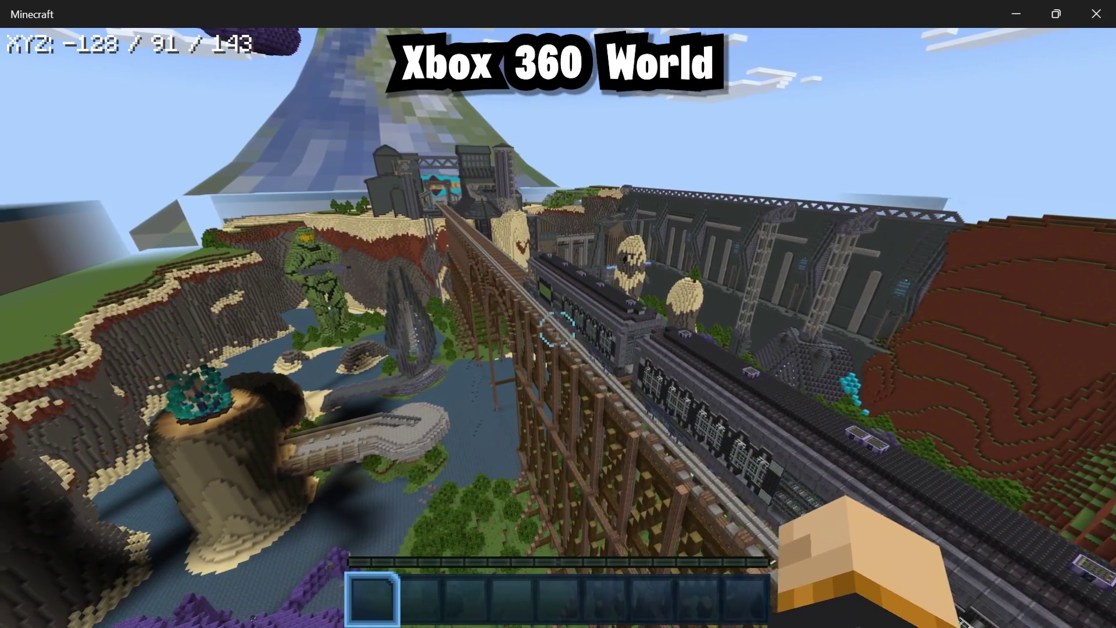
key("w")
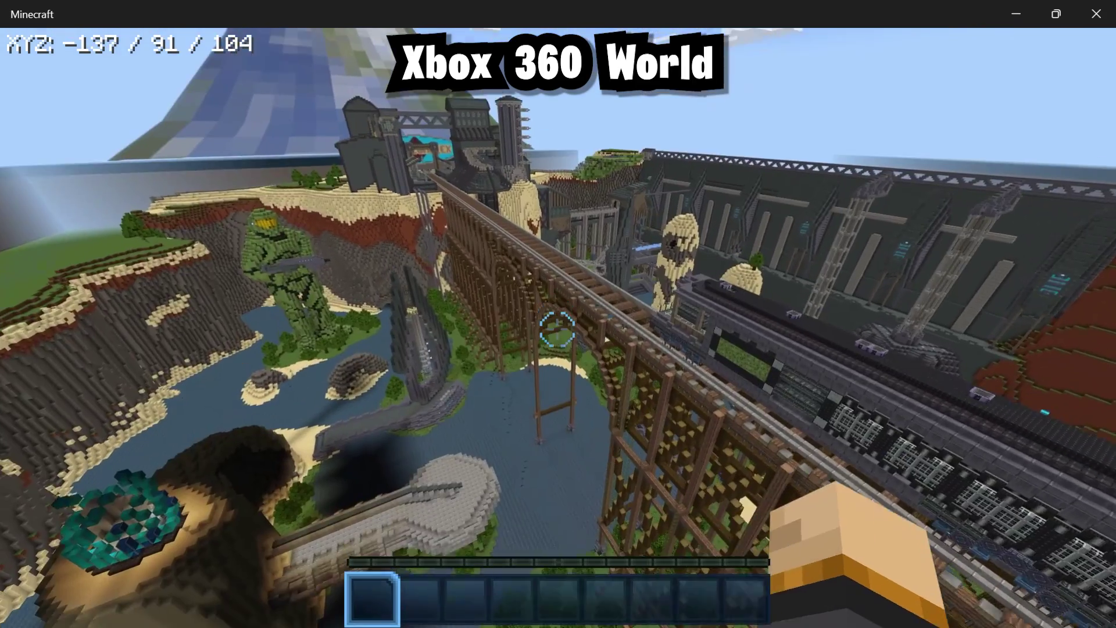
key("w")
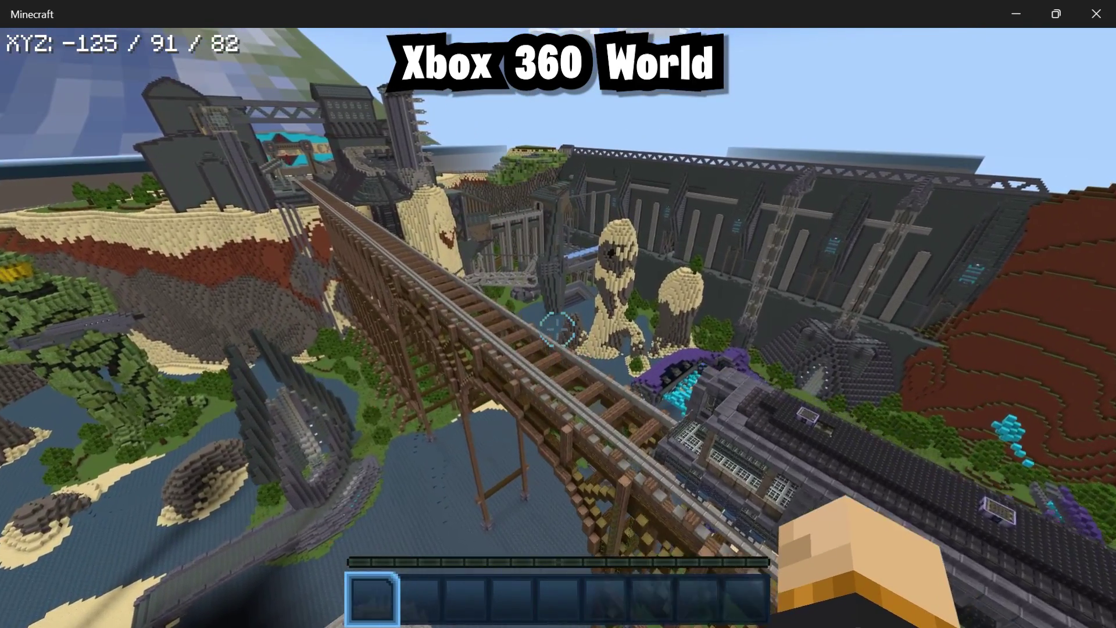
key("w")
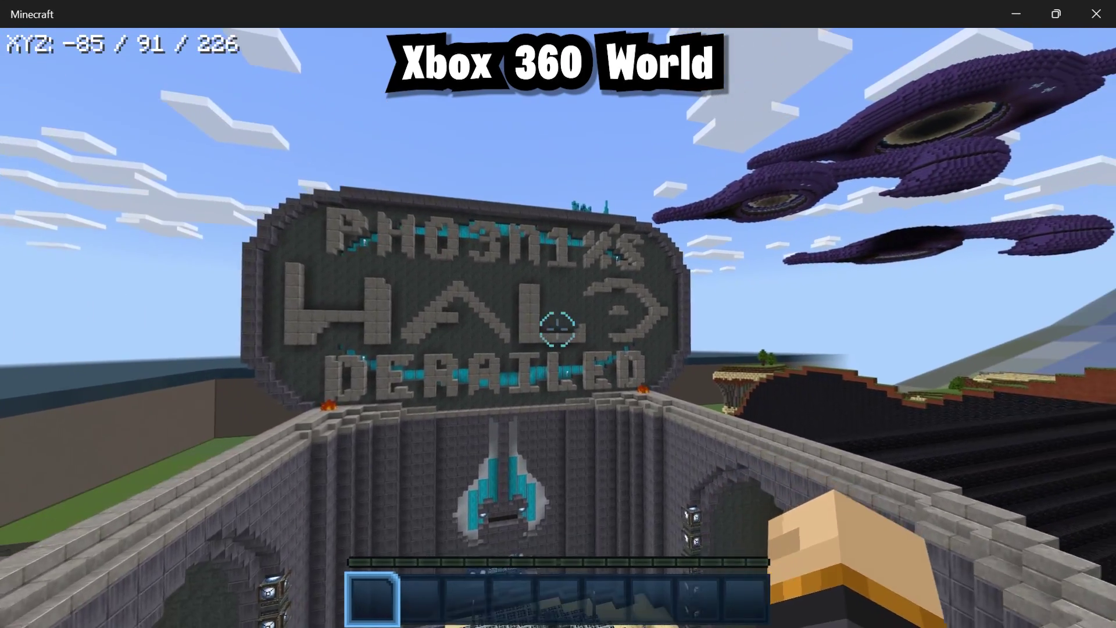
Step: Fly down through the wooden trestle and examine the valley's rock spires, purple ship and grey structures
key("w")
key("space")
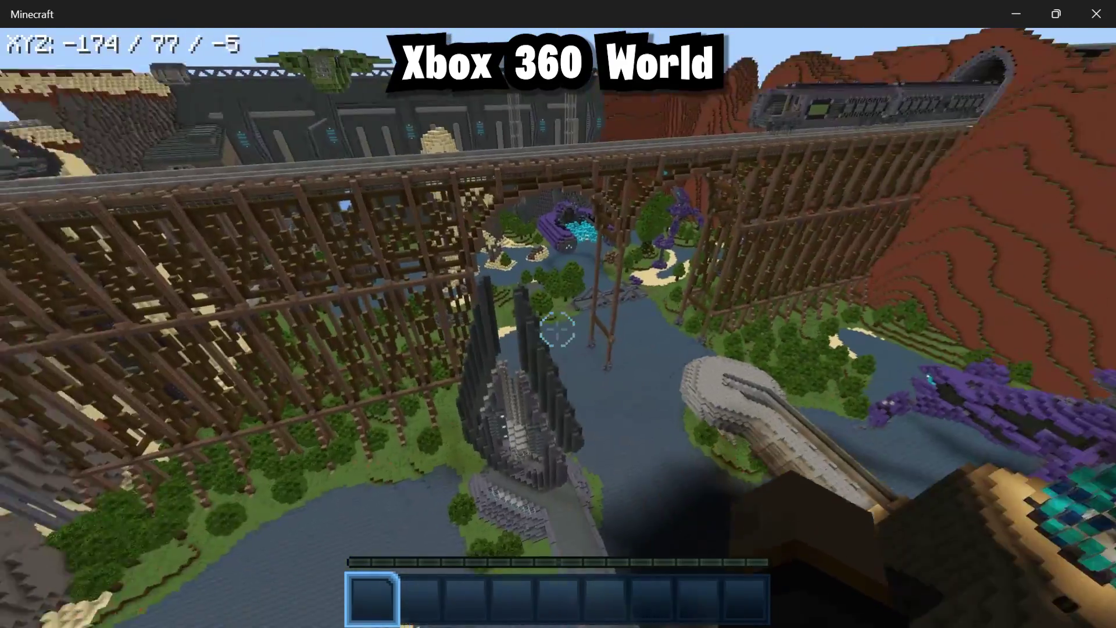
key("w")
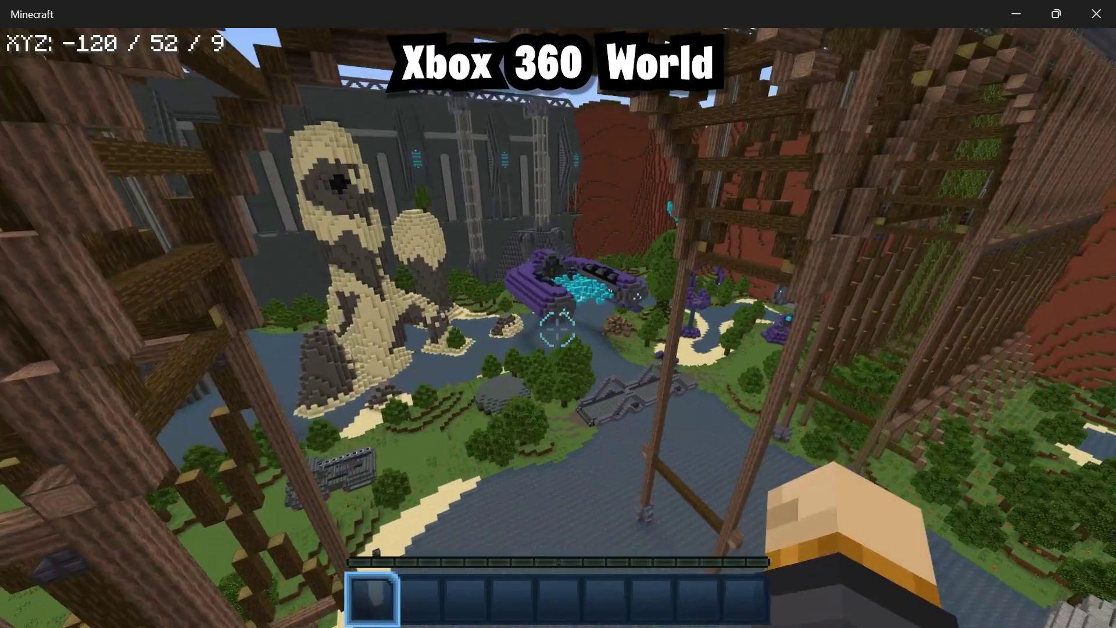
key("w")
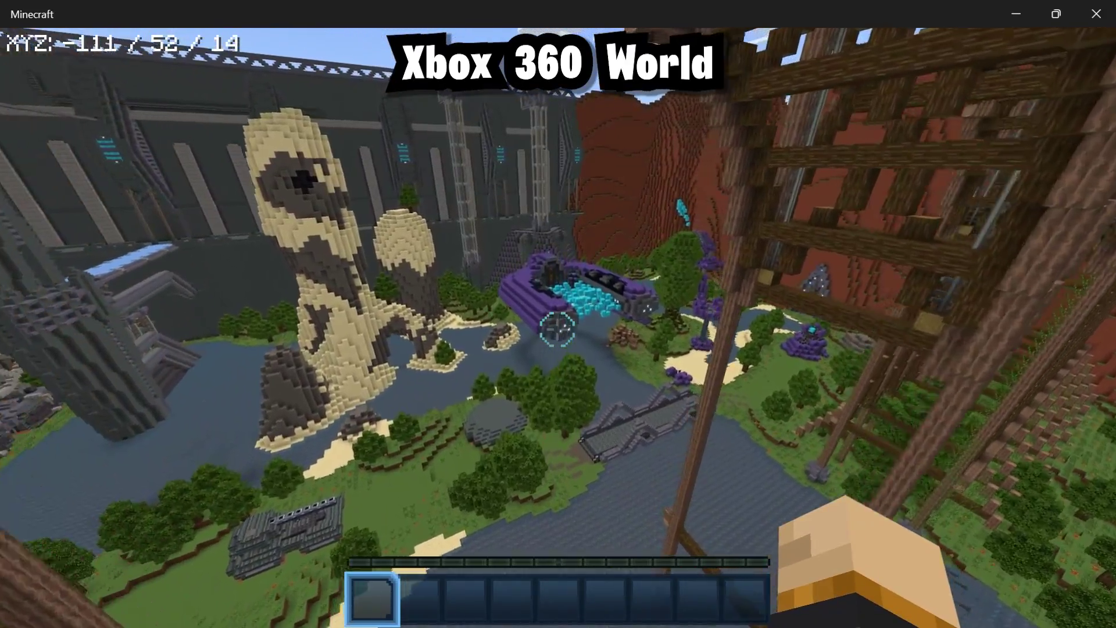
key("w")
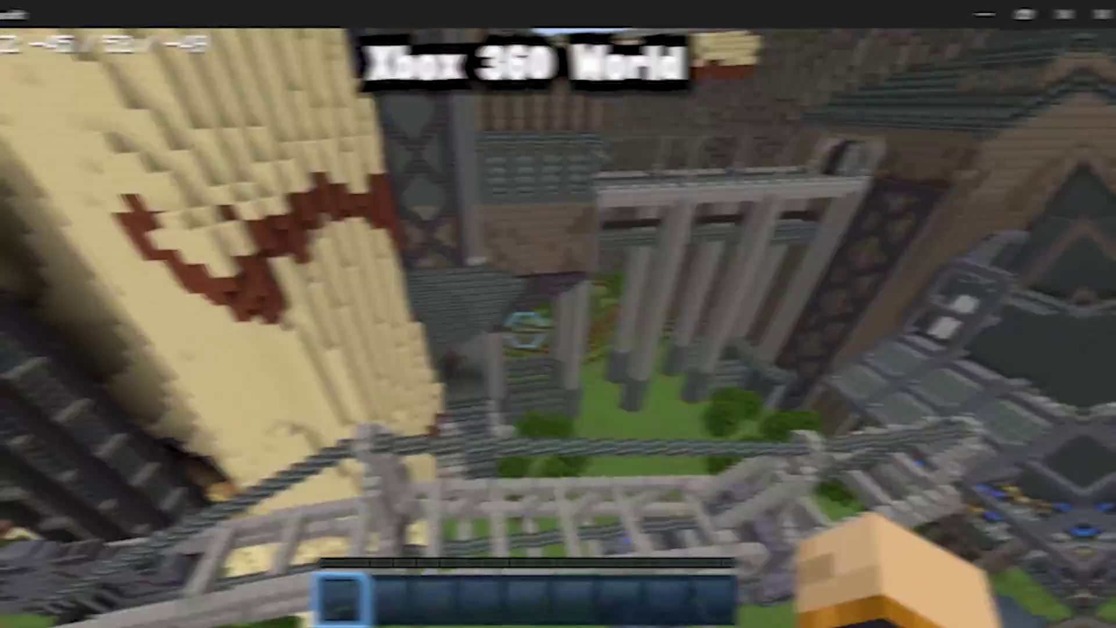